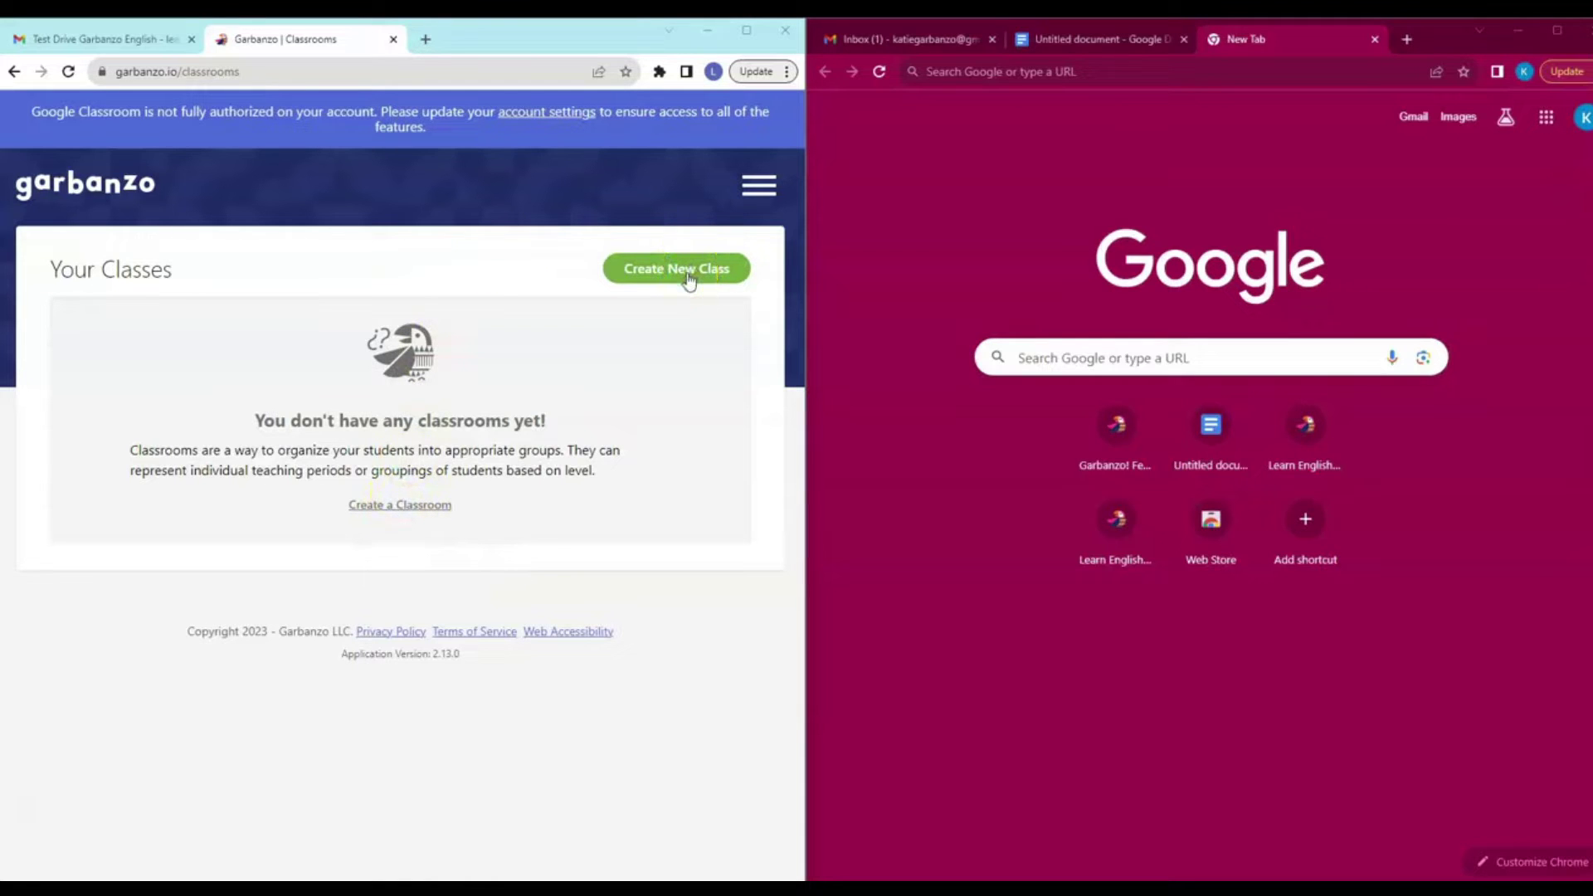
Start a new class and keep its type as Standard Class.
left_click(220, 290)
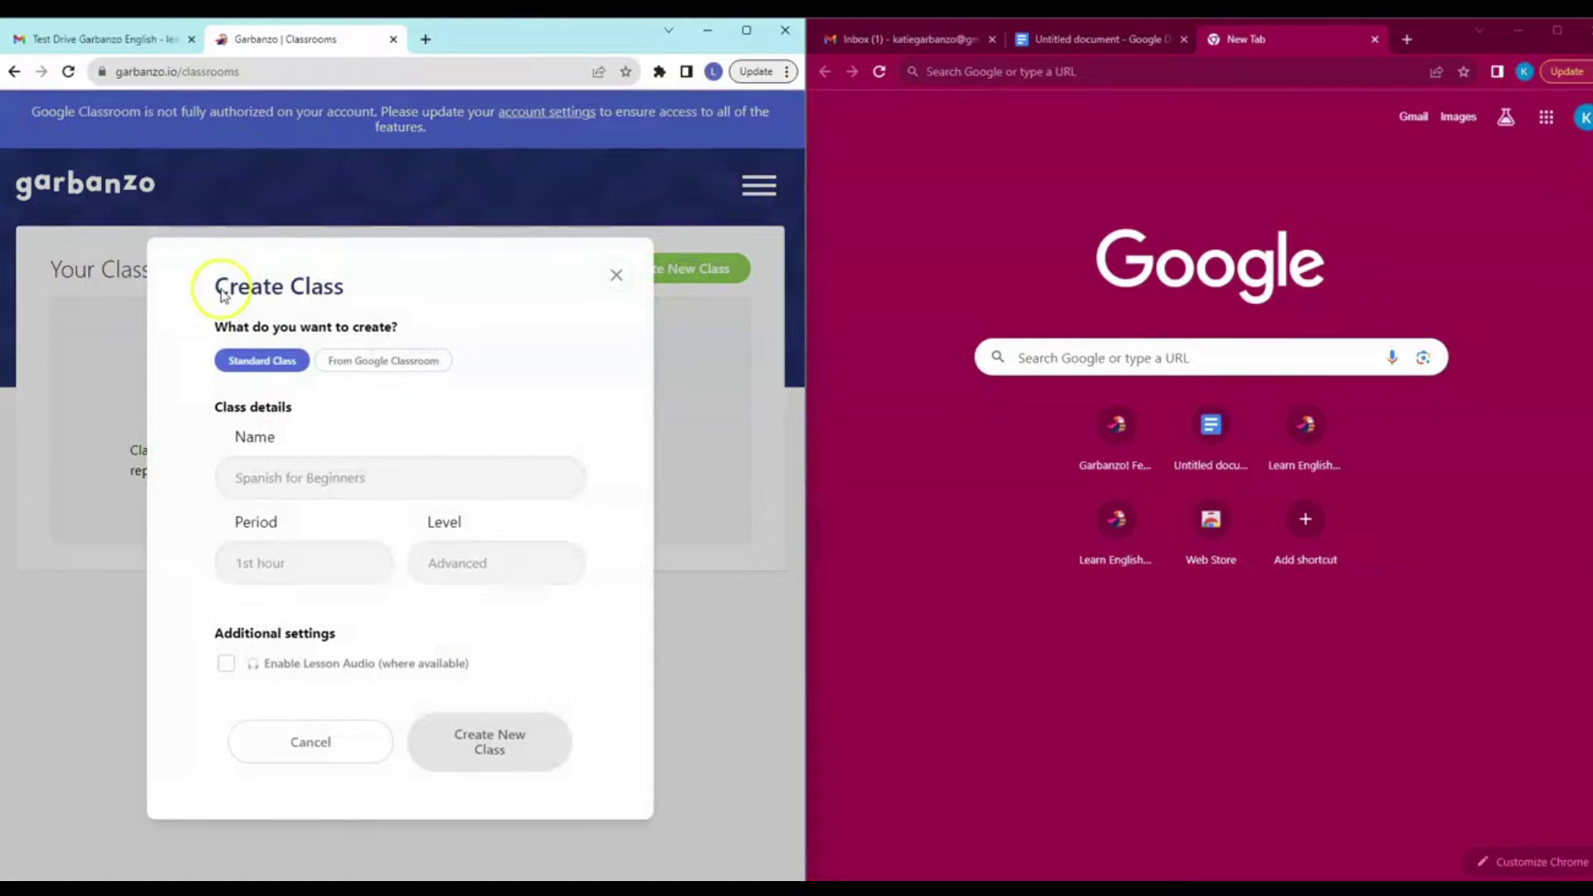
left_click(251, 363)
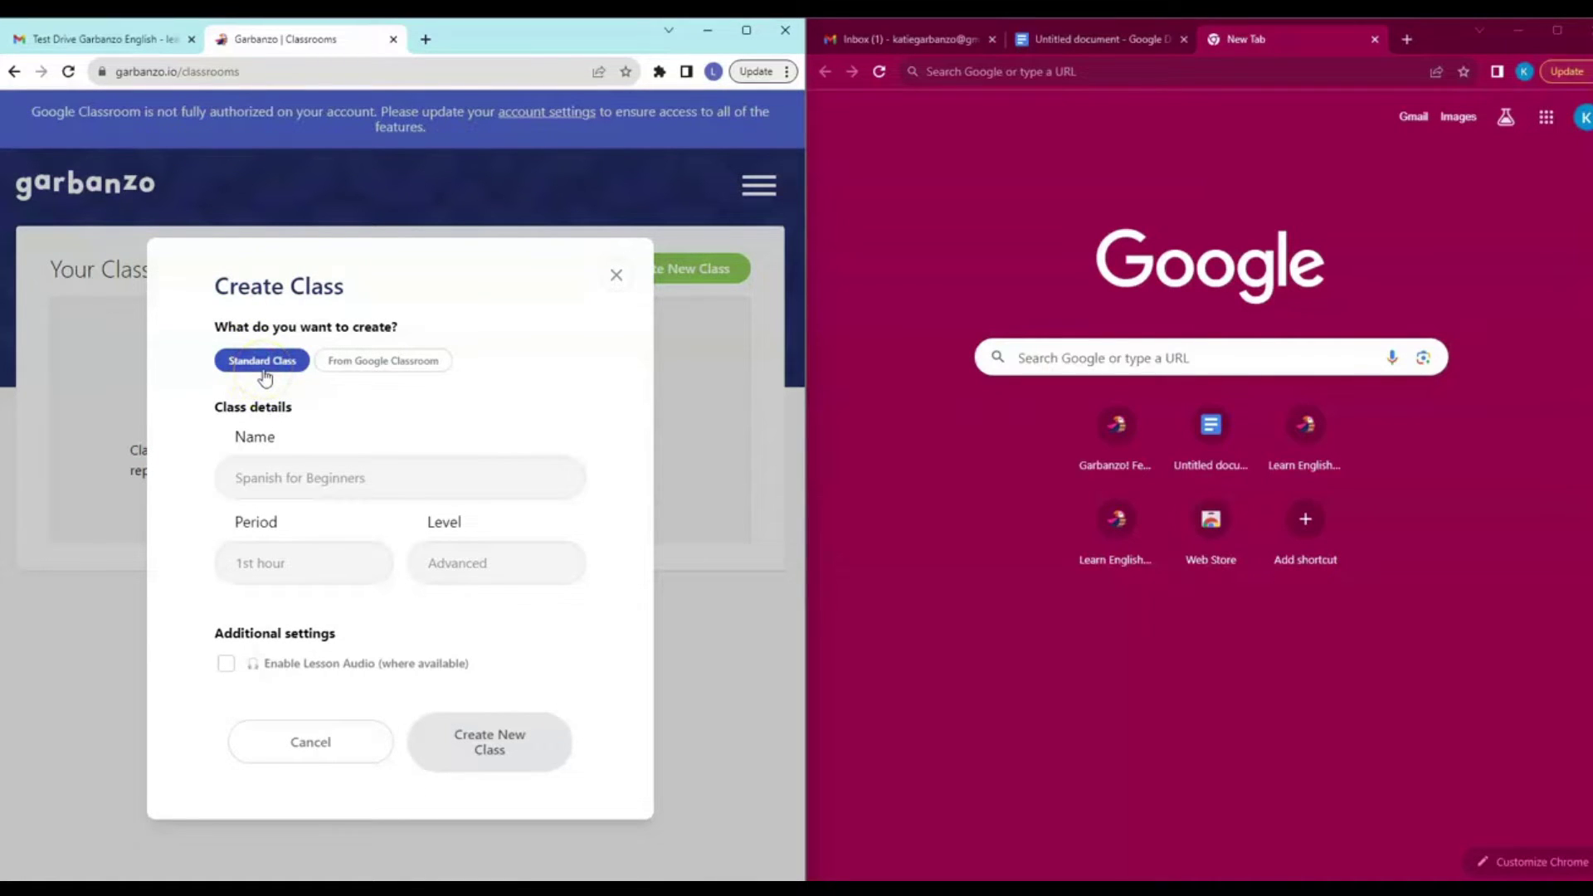
left_click(369, 365)
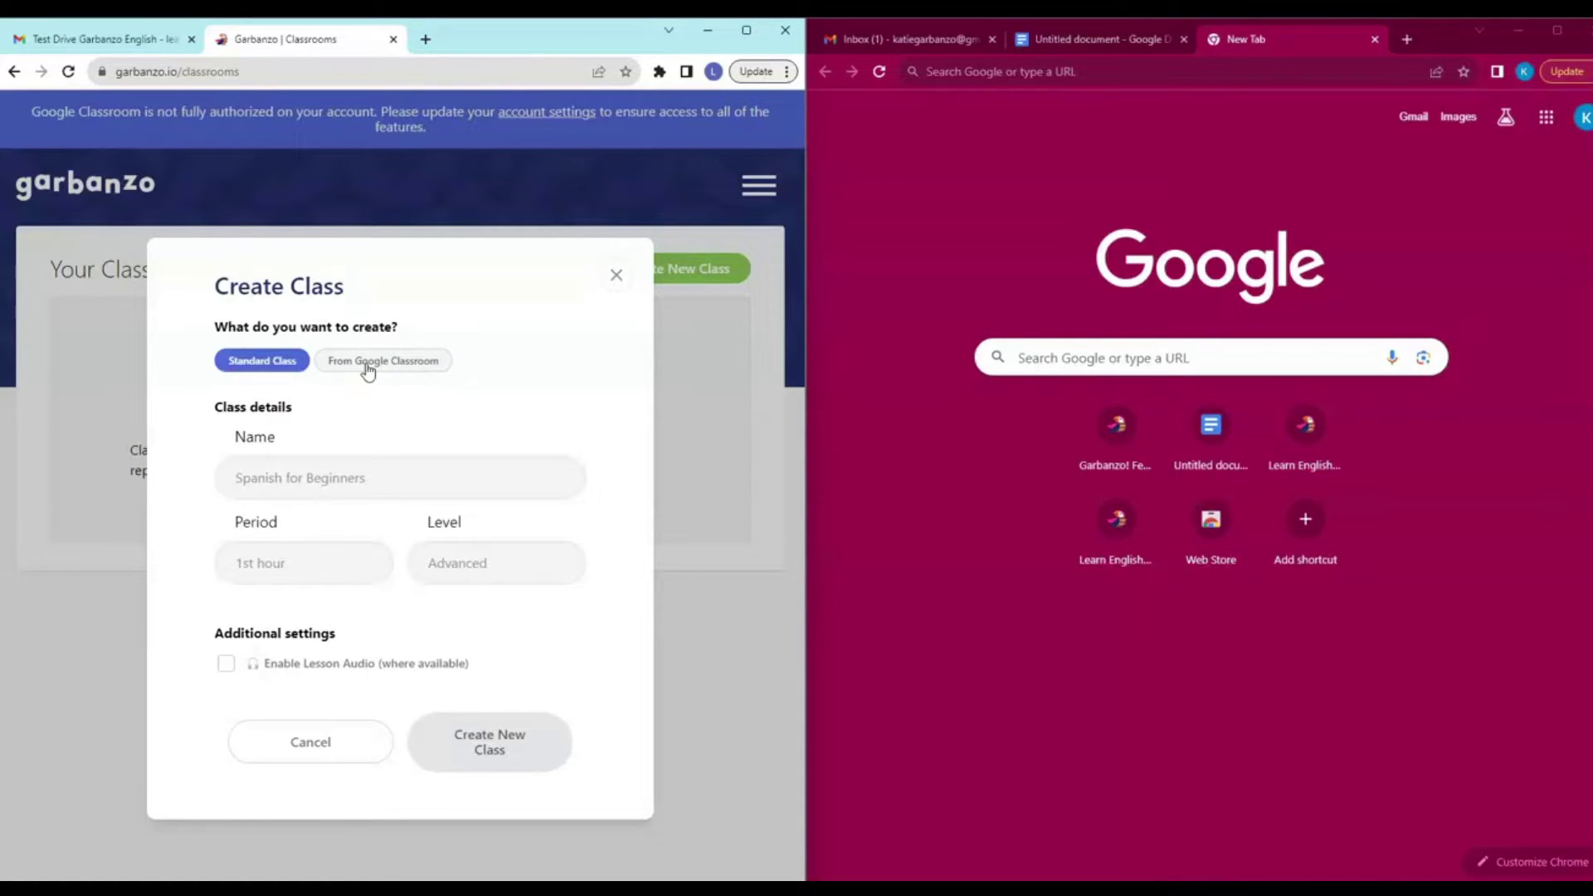
left_click(264, 368)
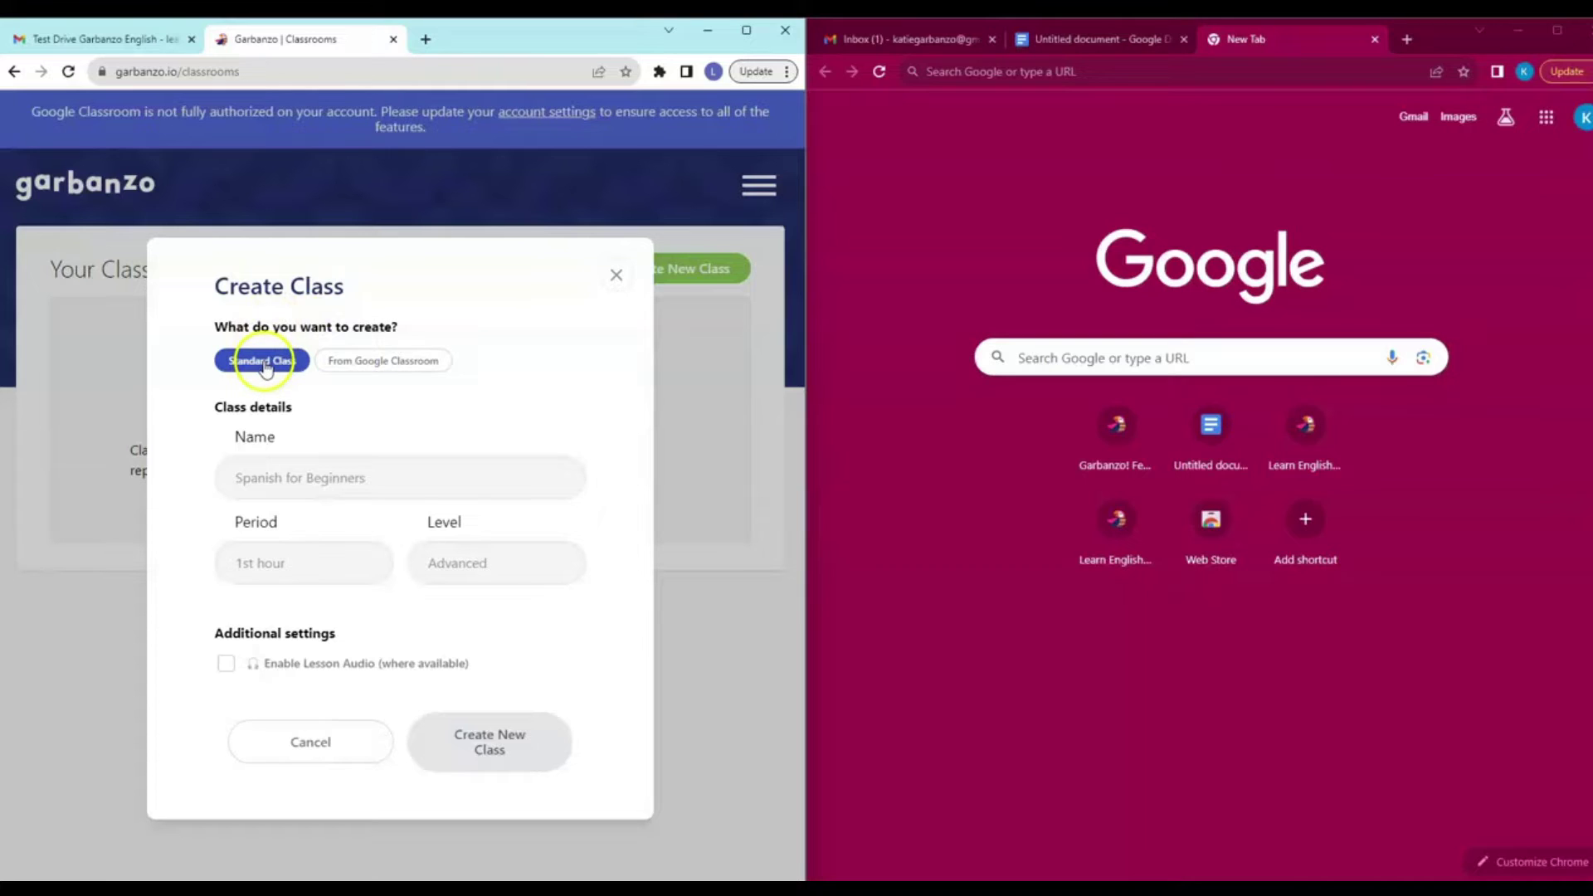
Enter name Spanish 1, period 2nd, level novice, enable lesson audio, and create the class.
left_click(269, 477)
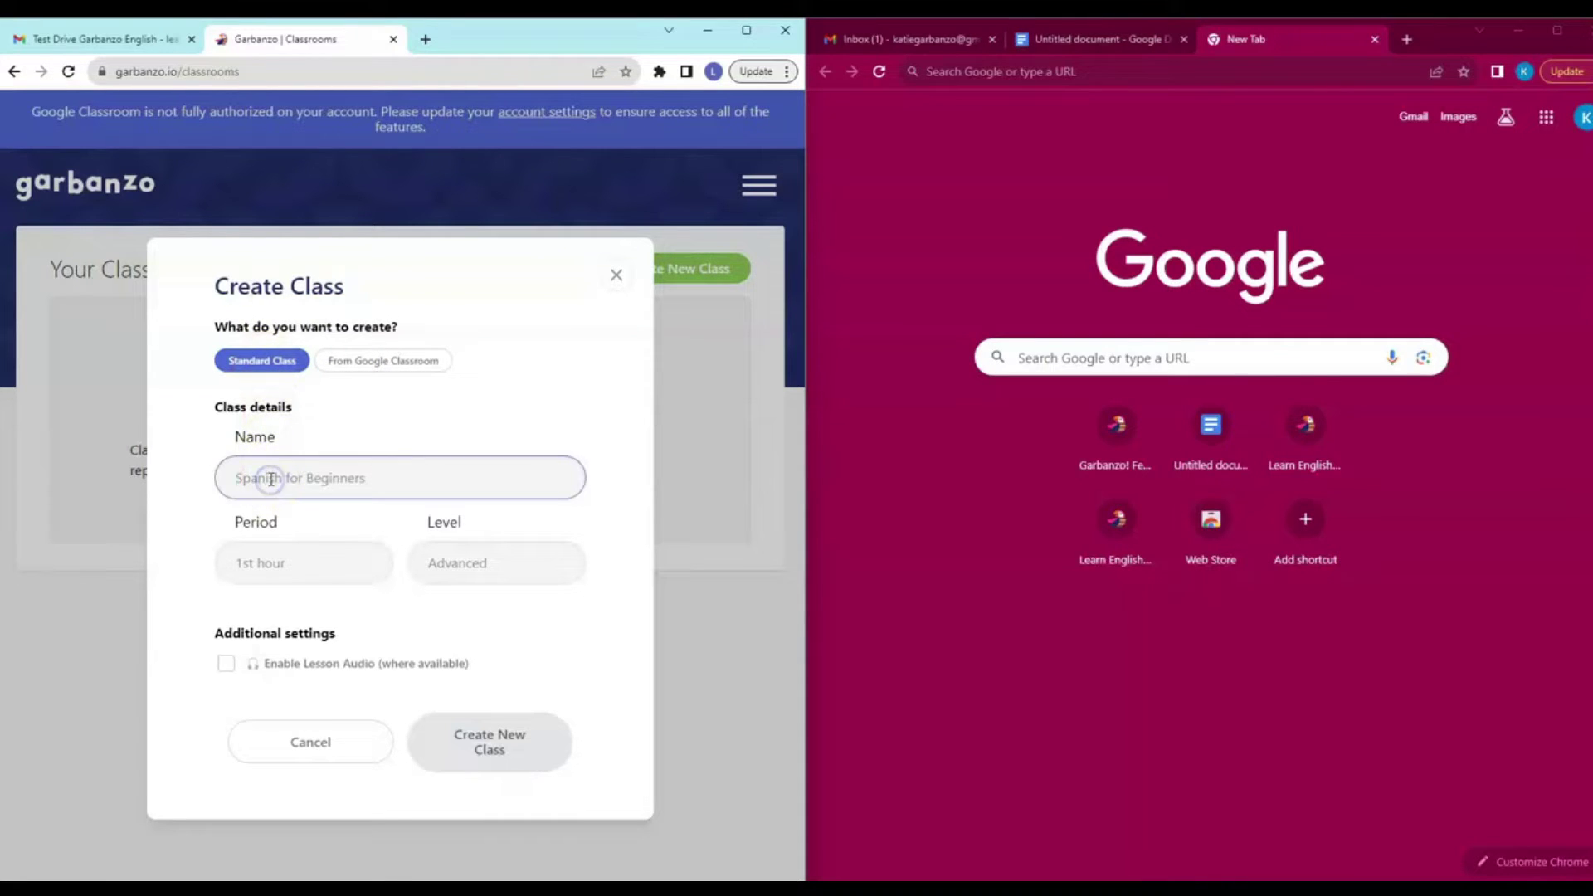
type("Spanish 1")
left_click(307, 566)
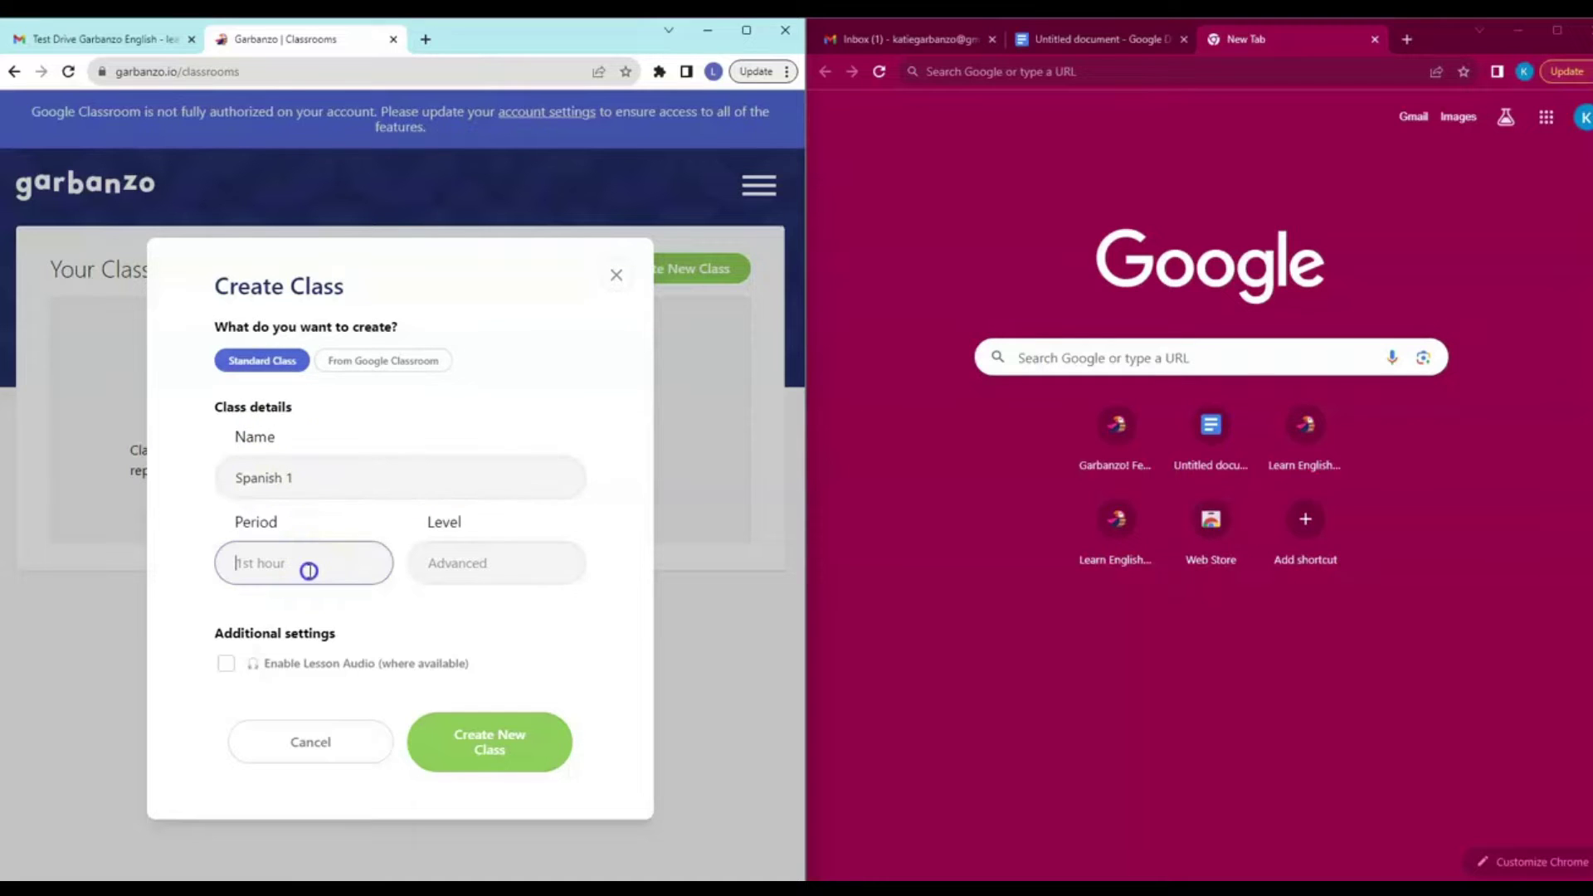
type("2nd")
left_click(480, 562)
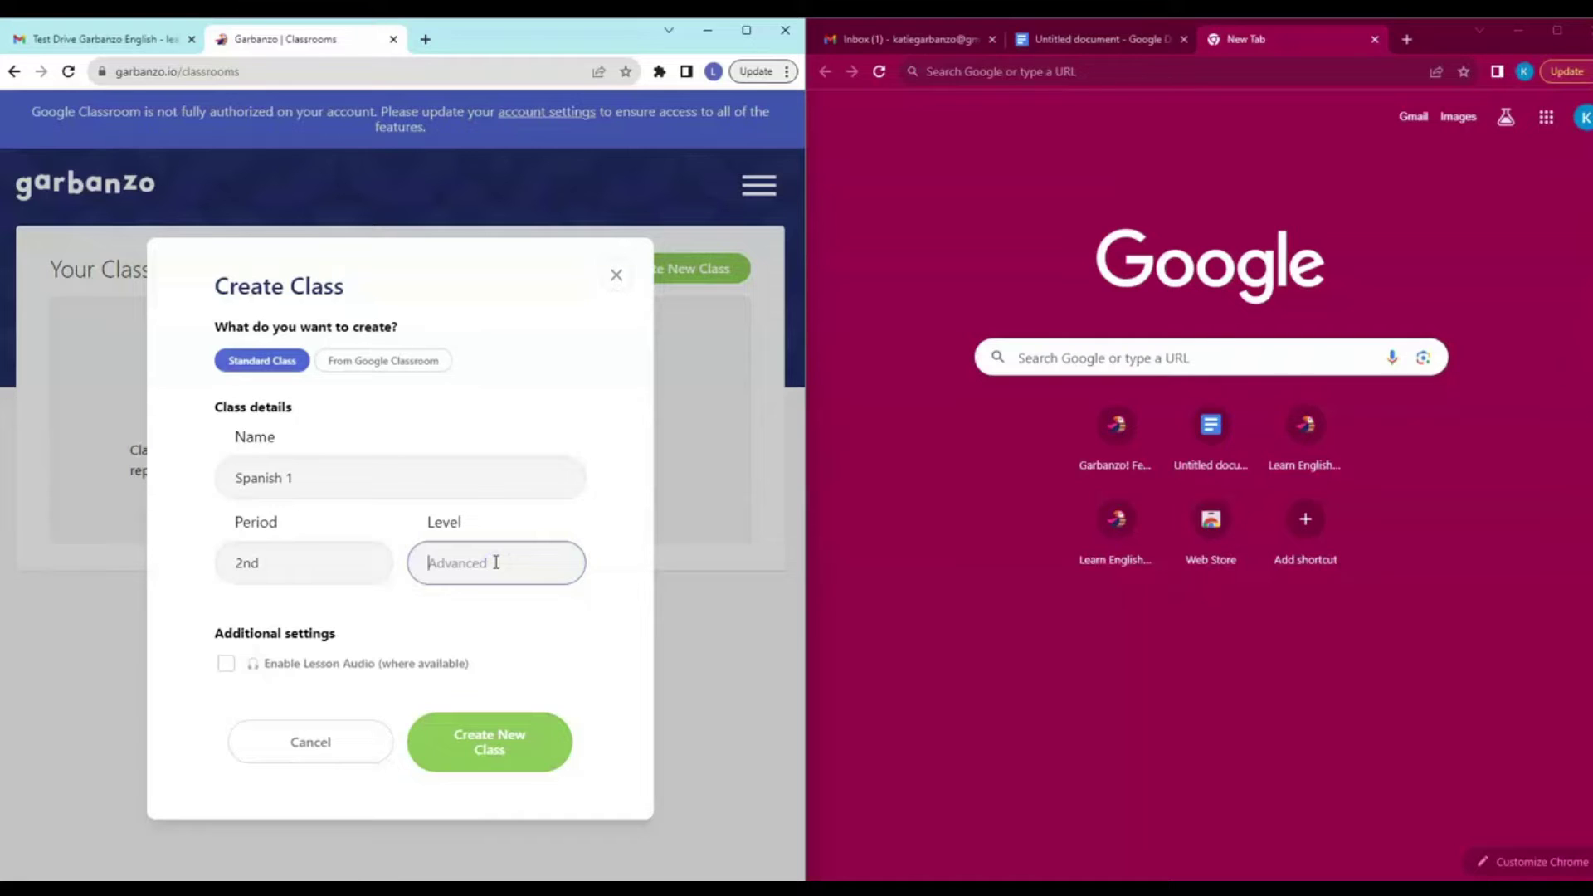
type("novice")
left_click(226, 663)
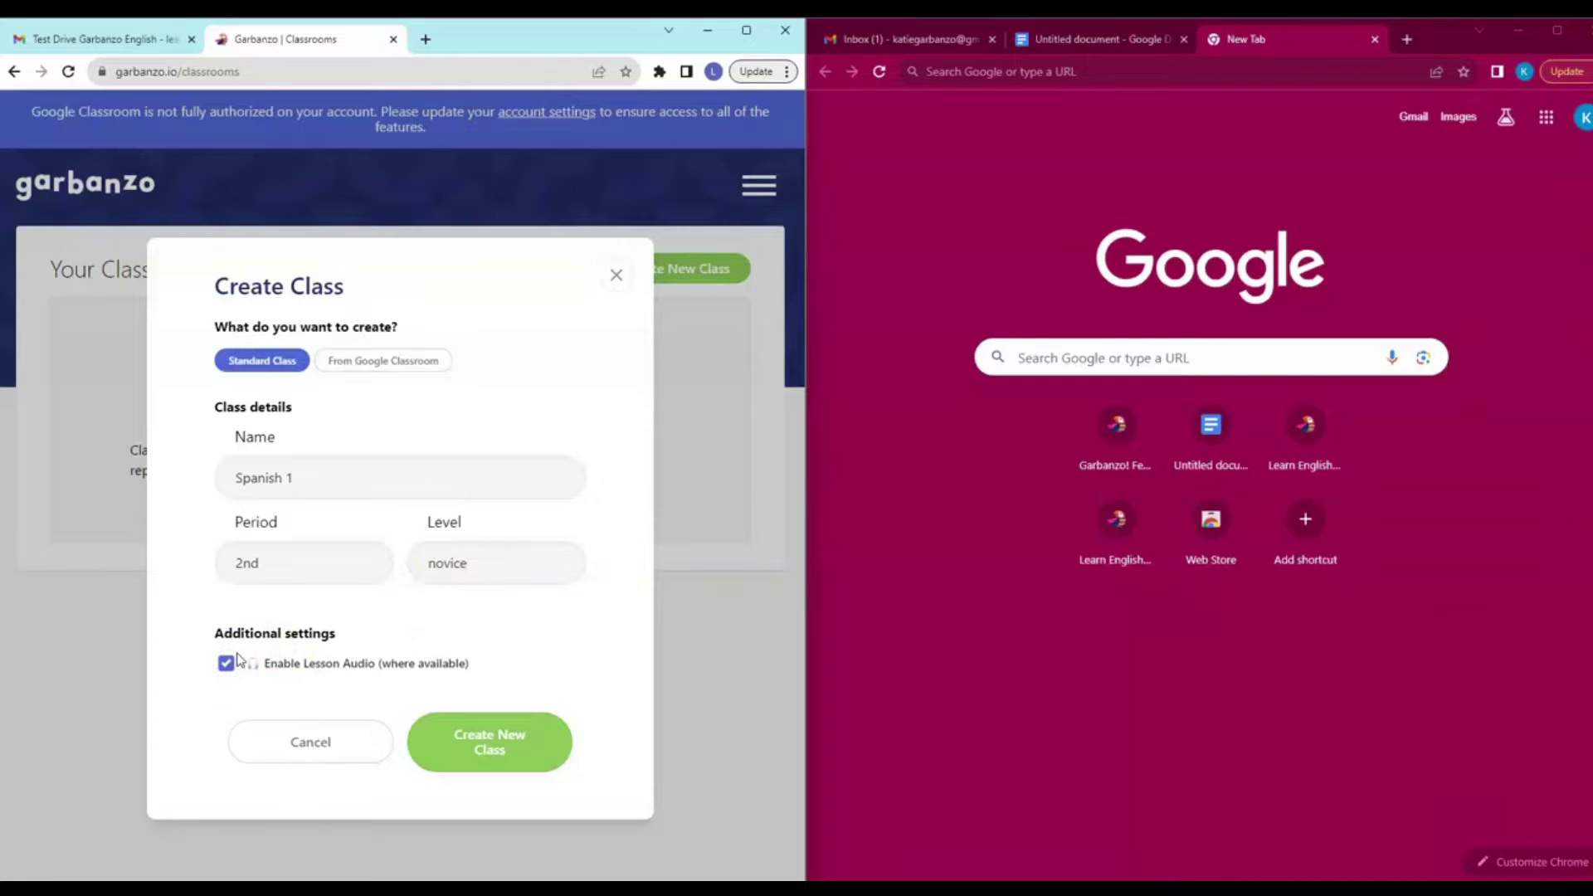
left_click(508, 748)
left_click(506, 754)
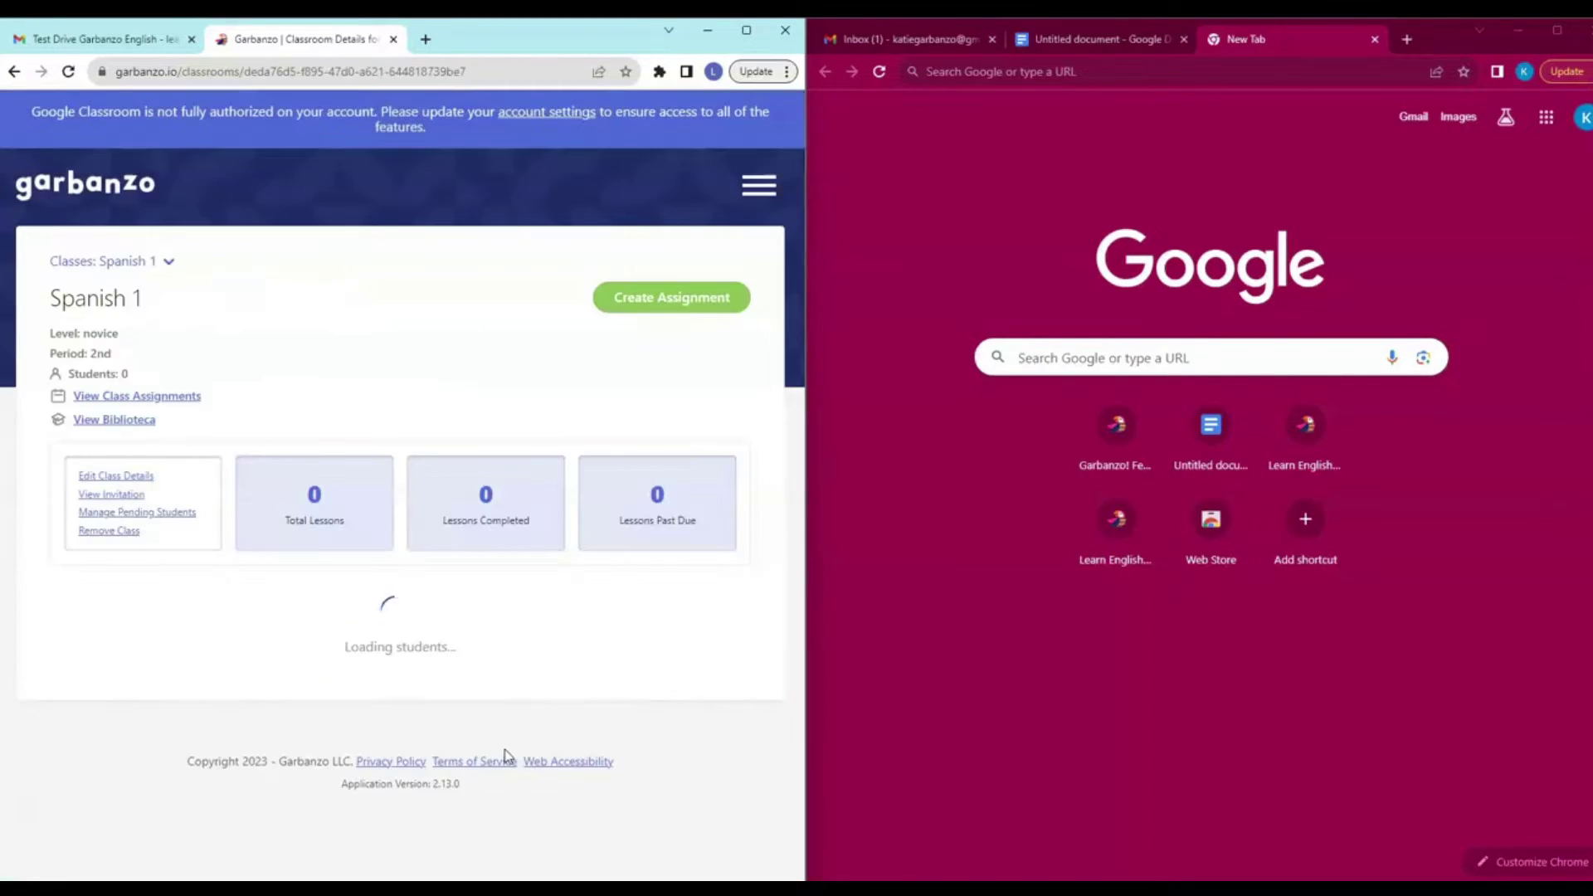
Copy the Spanish 1 invitation URL from the 'Share this url' copy link.
left_click(630, 685)
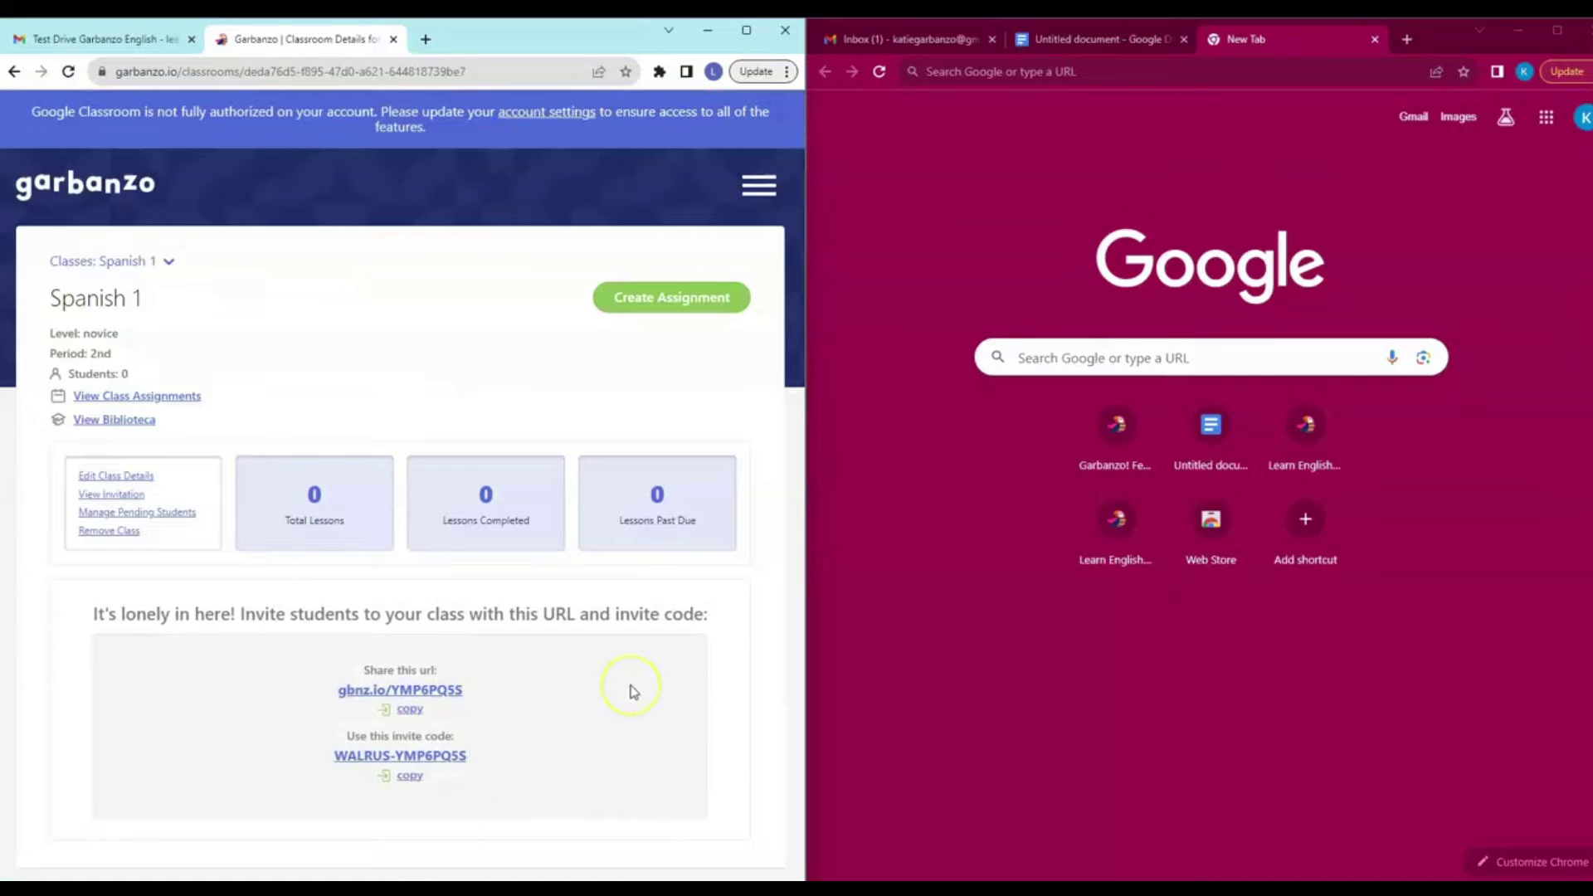
left_click(624, 689)
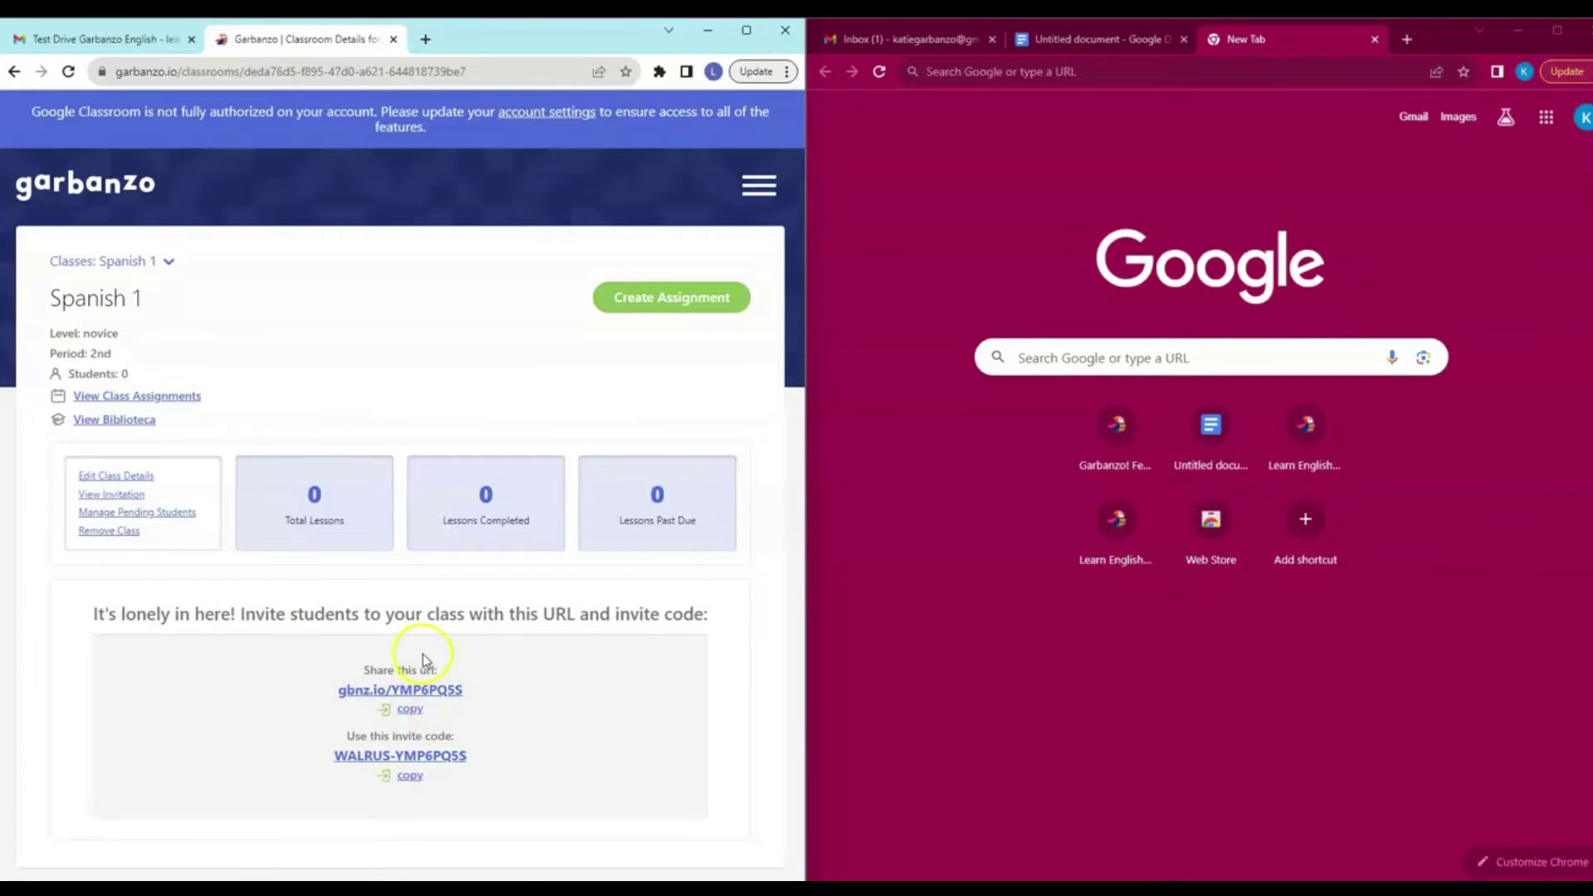
left_click(411, 711)
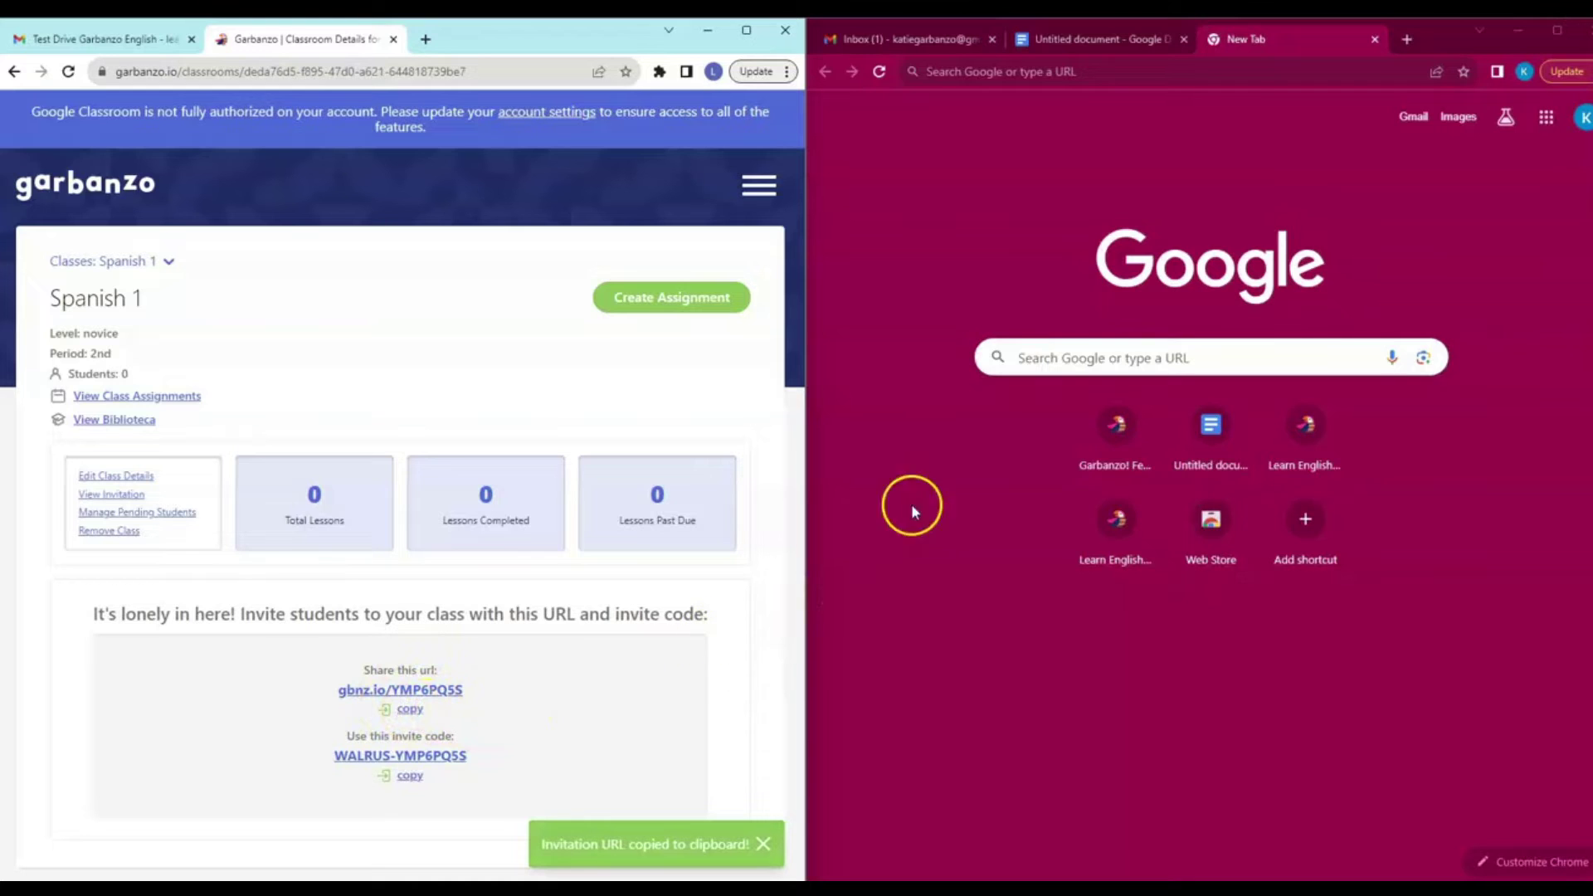
Load the pasted Spanish 1 invitation URL in the student's browser.
left_click(1048, 73)
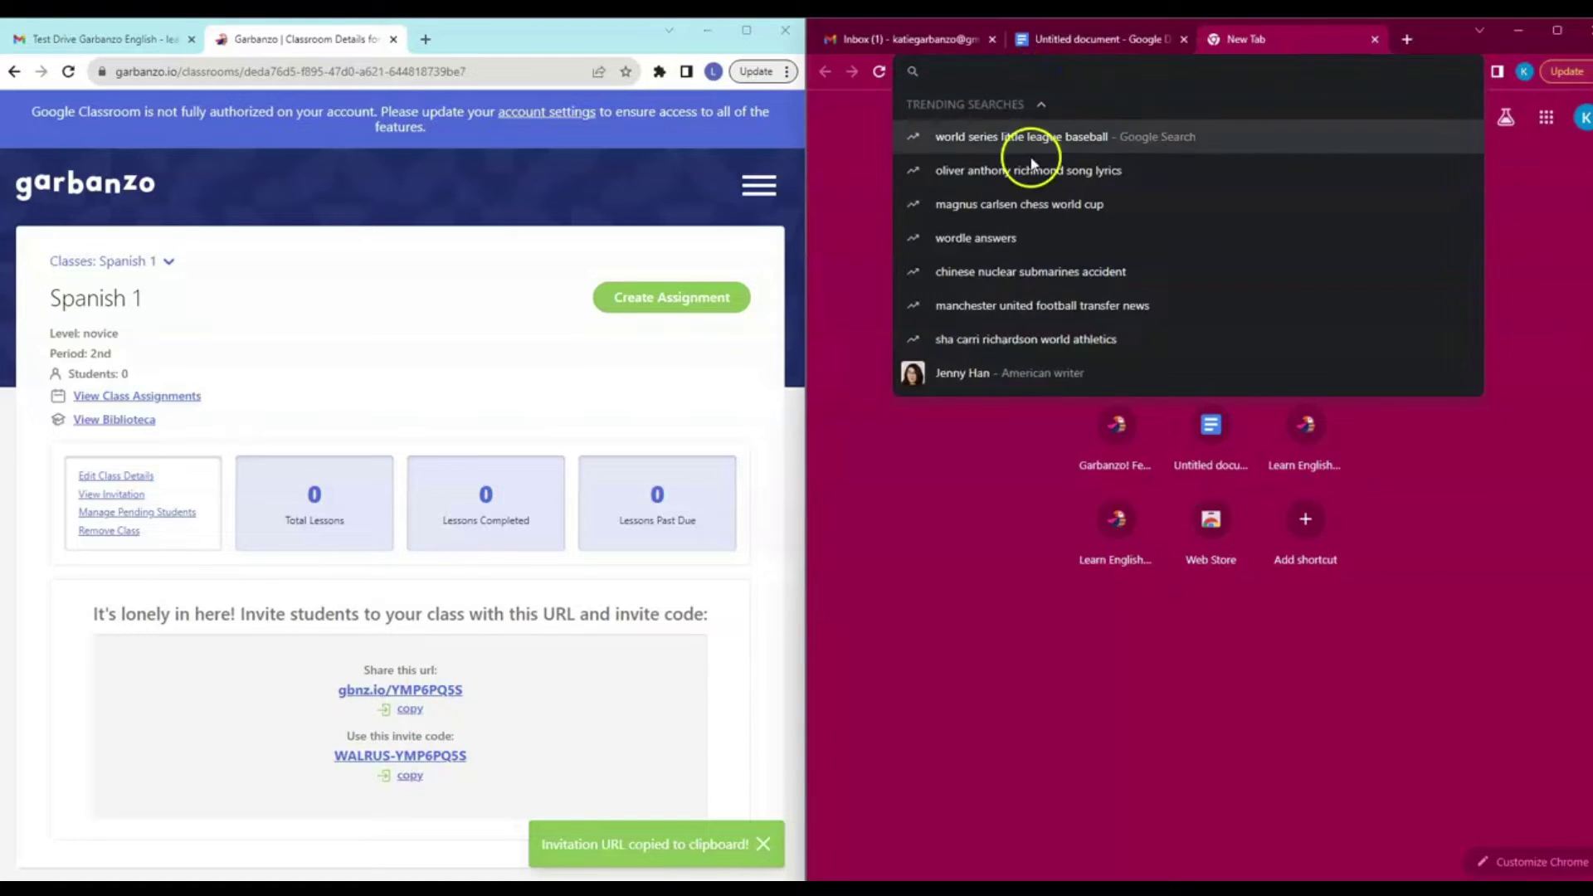
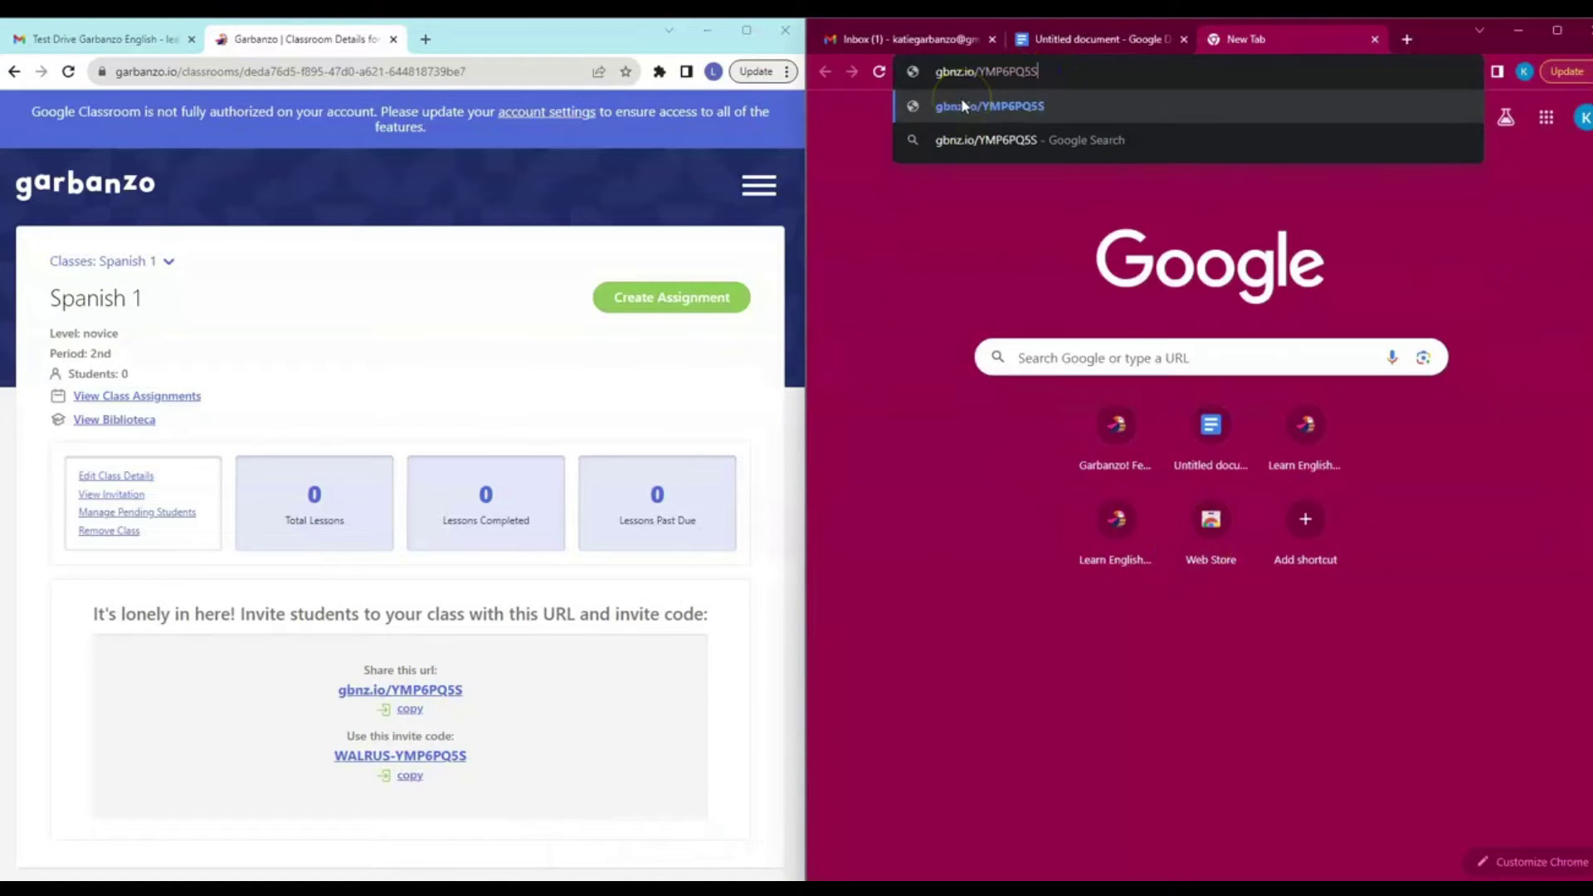
key("Return")
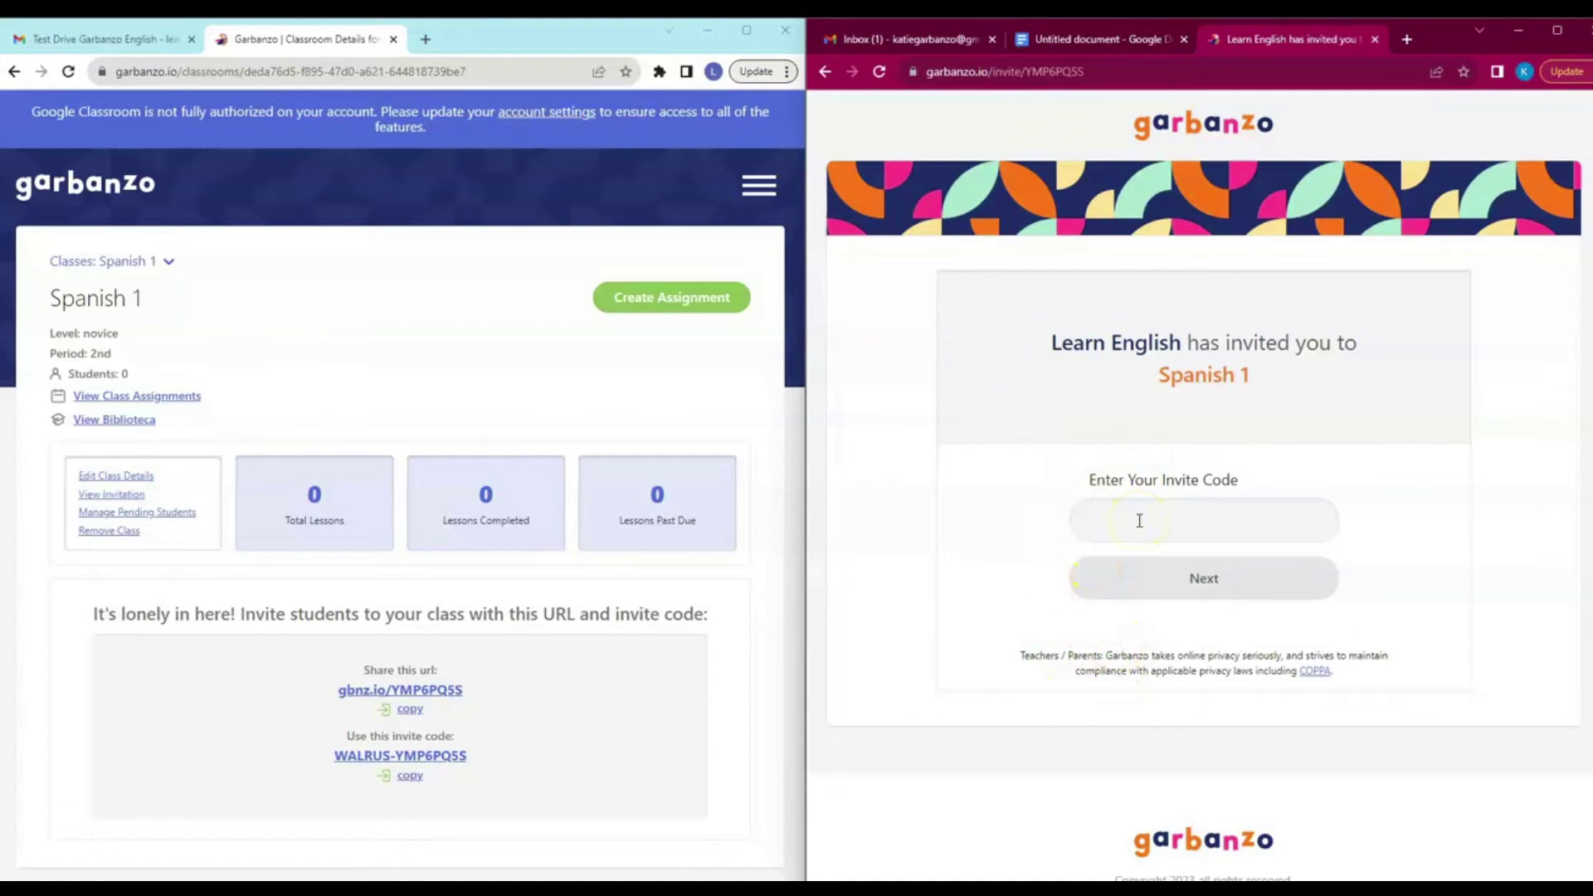
Submit the class invite code and choose sign-up with email/username.
left_click(412, 777)
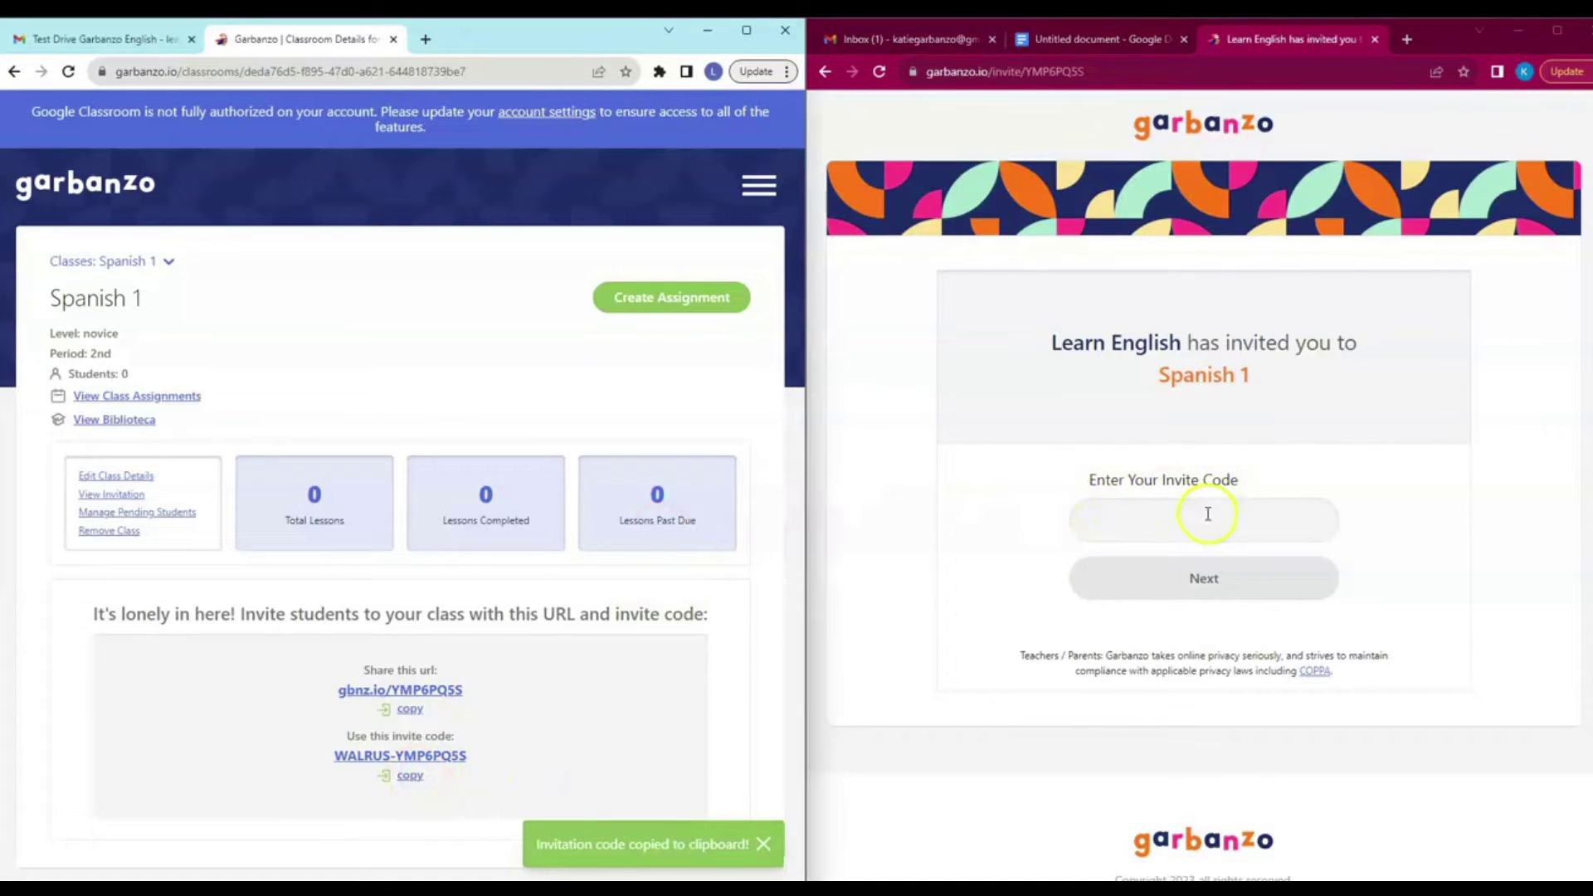
left_click(1206, 514)
key("ctrl+v")
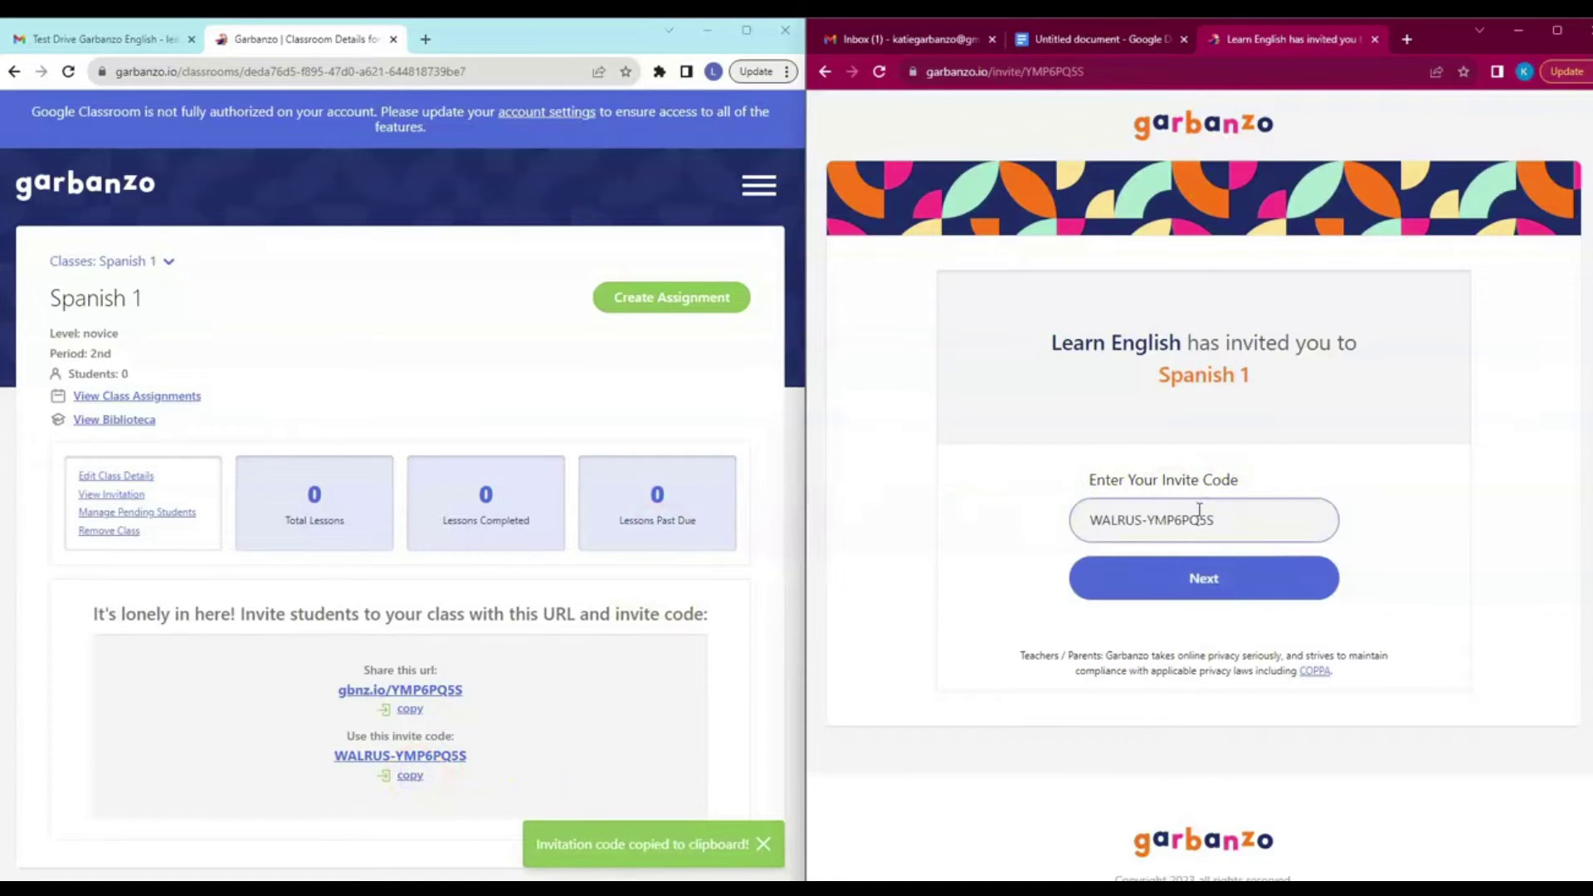
left_click(1193, 549)
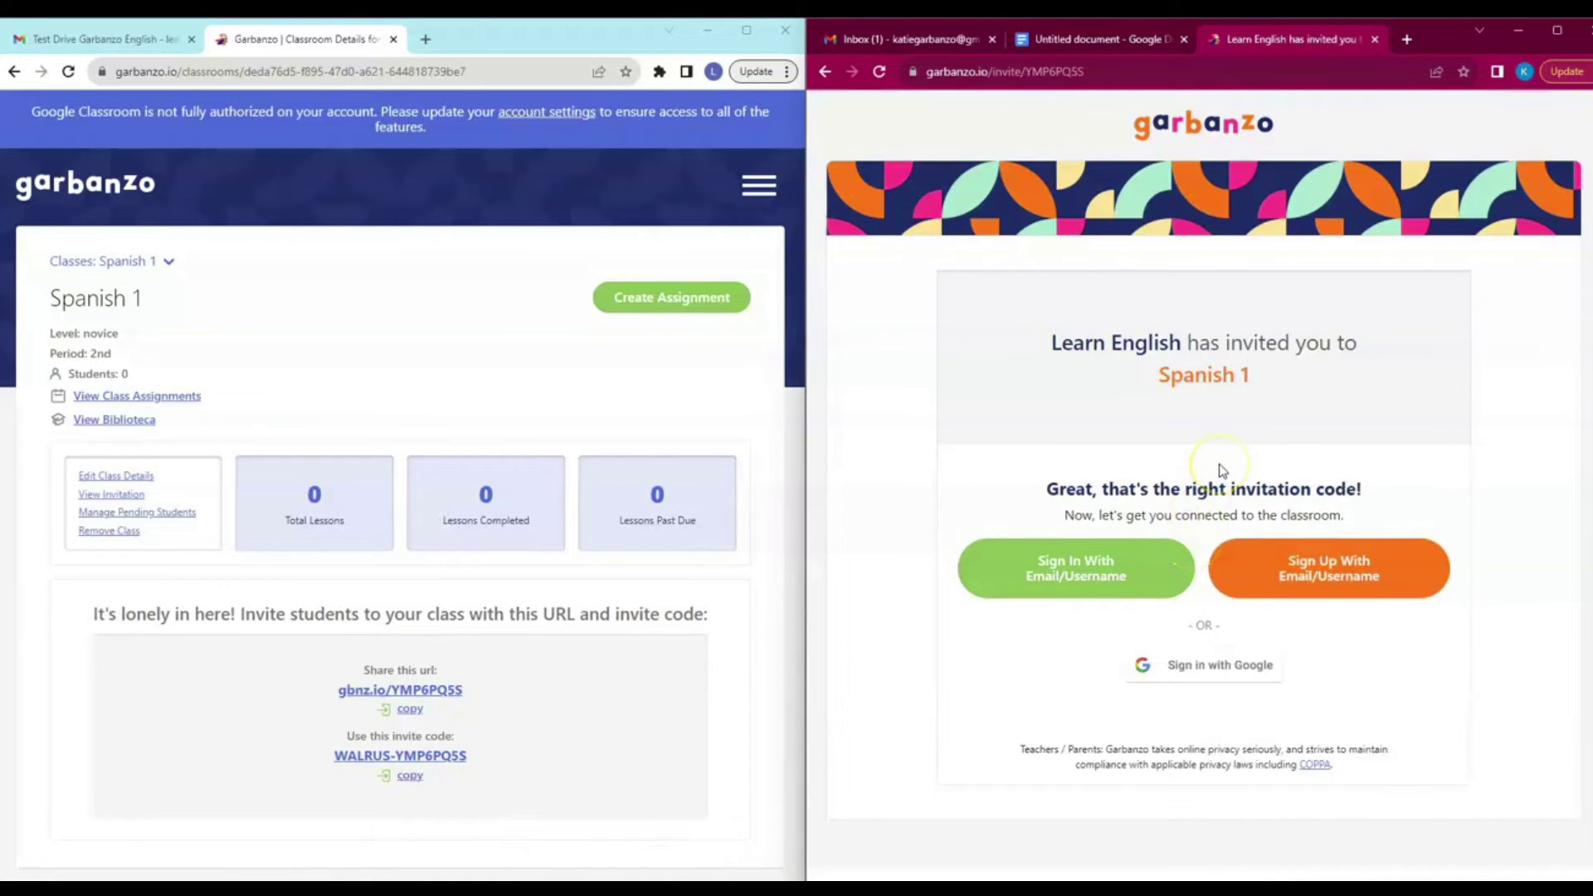
left_click(1328, 583)
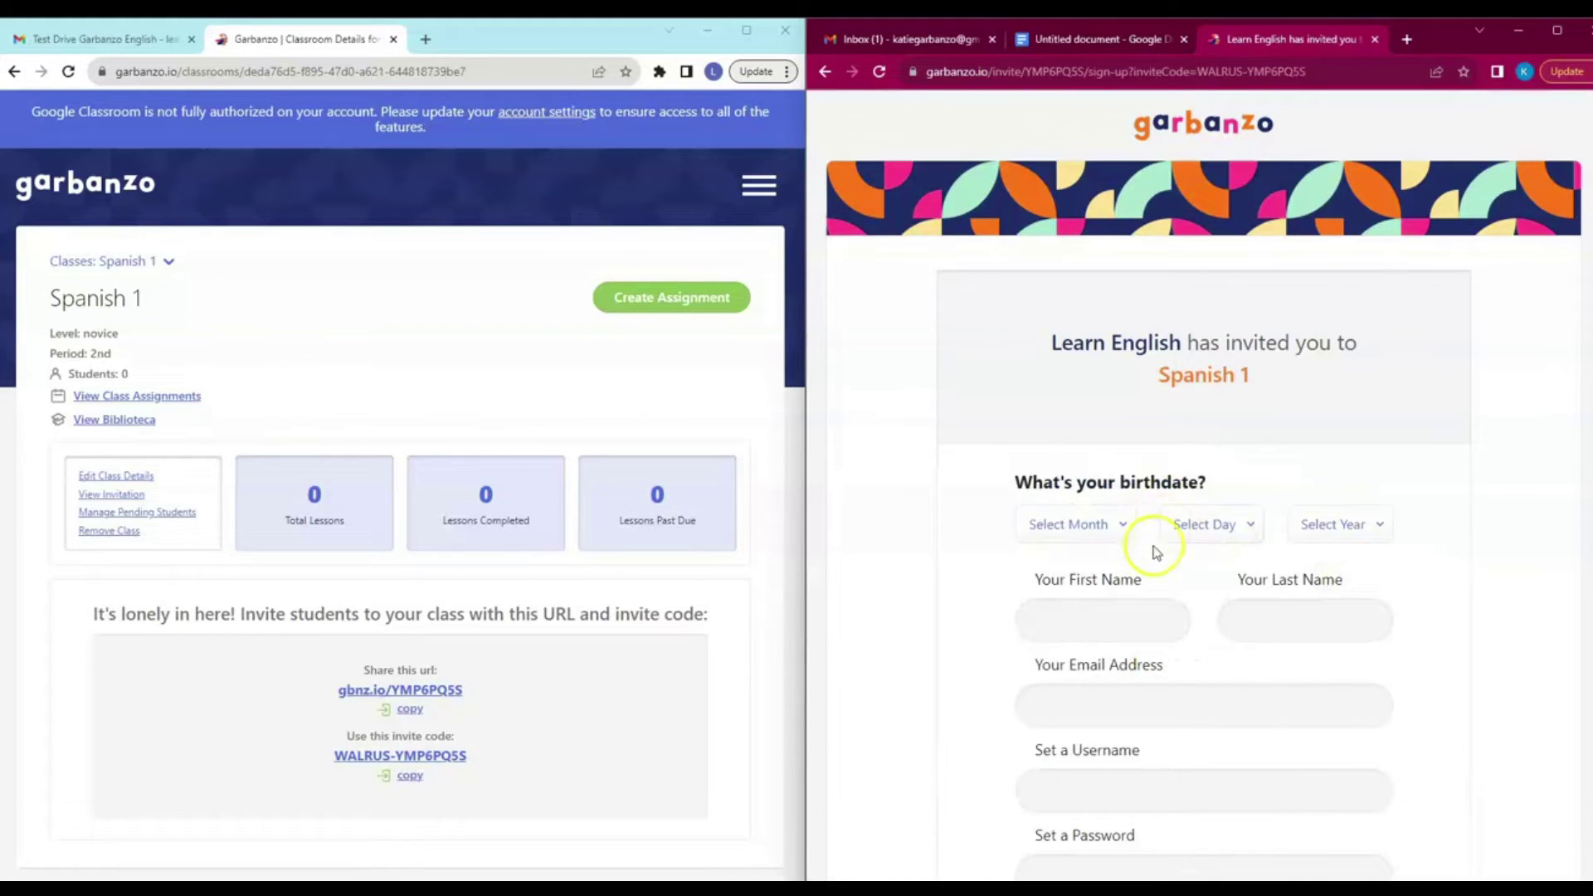
Set the student's birth date to Jan 1, 2010.
left_click(1125, 531)
left_click(1091, 572)
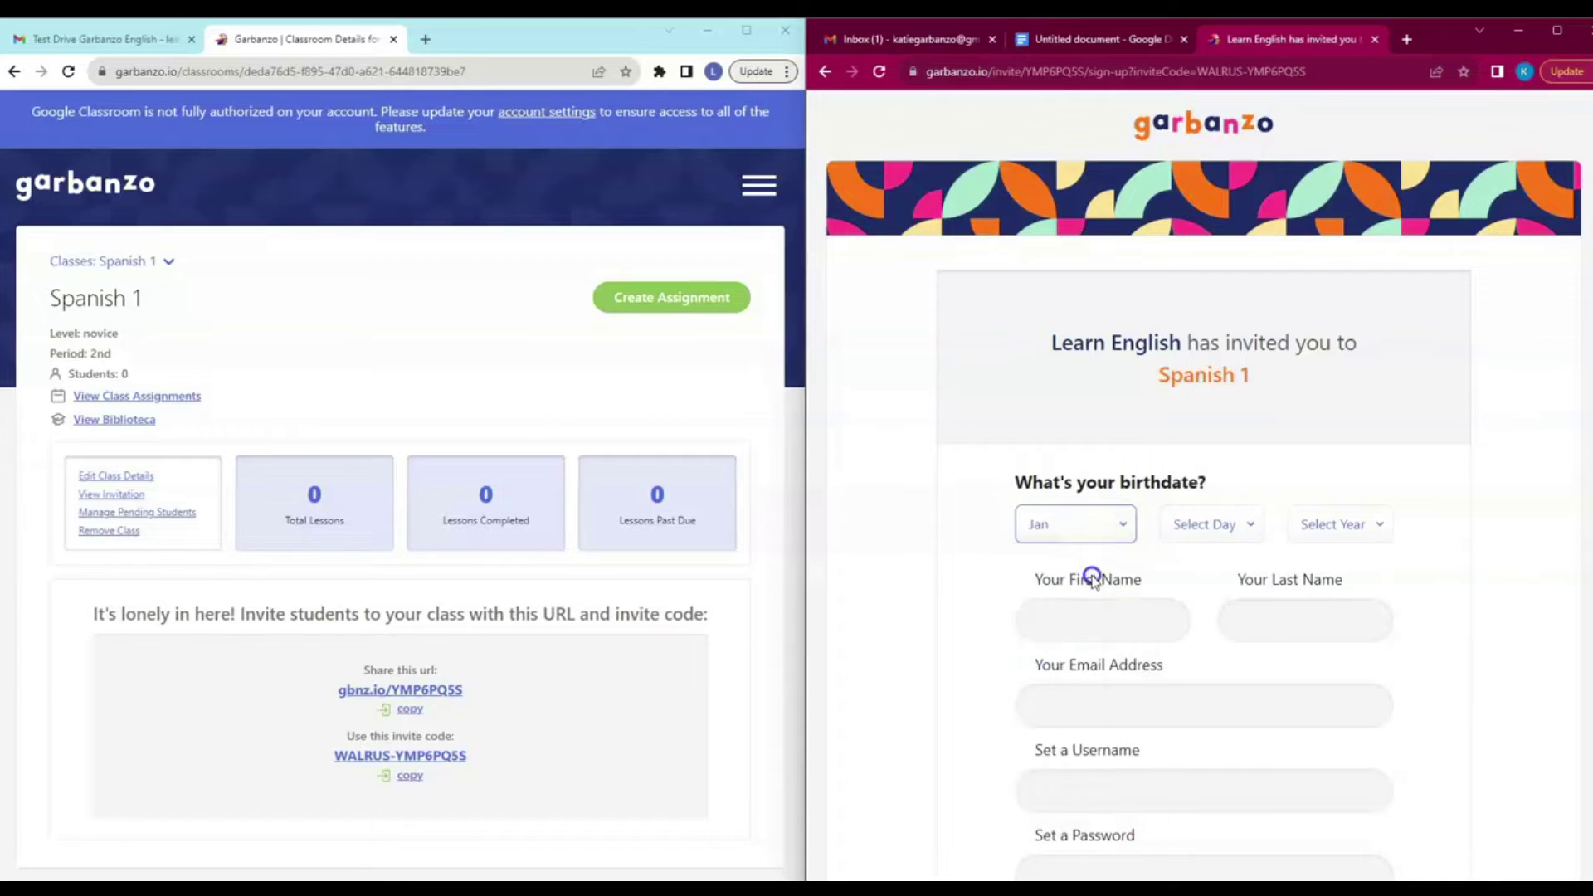
left_click(1237, 532)
left_click(1203, 160)
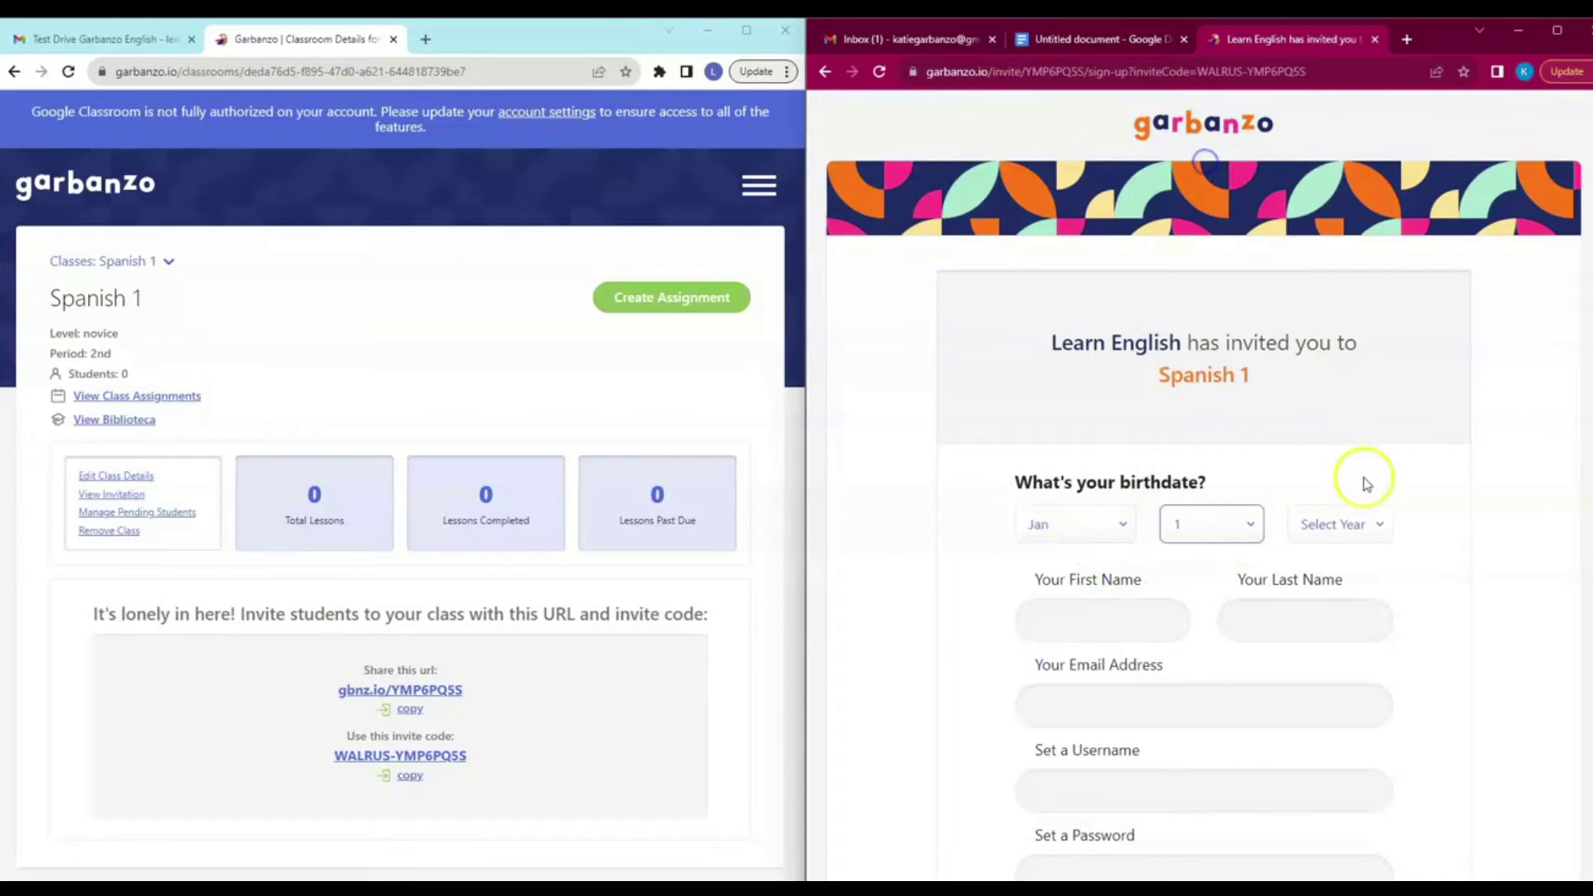
left_click(1341, 524)
left_click(1327, 401)
Fill in the student's first name, last name and e-mail address.
left_click(1124, 610)
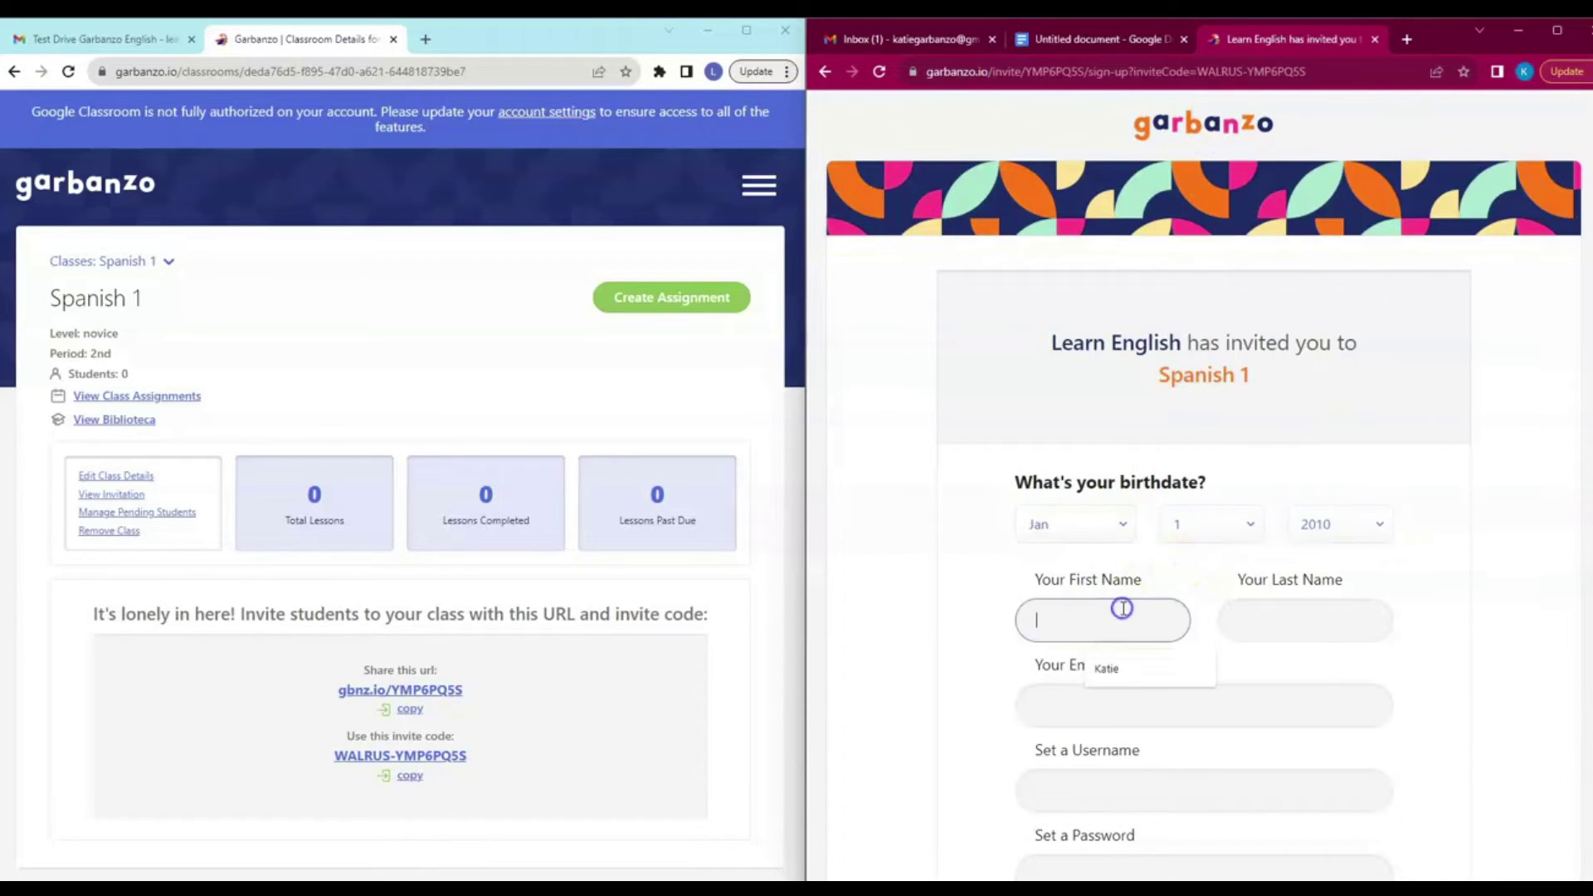
left_click(1112, 667)
left_click(1298, 622)
left_click(1323, 672)
left_click(1184, 707)
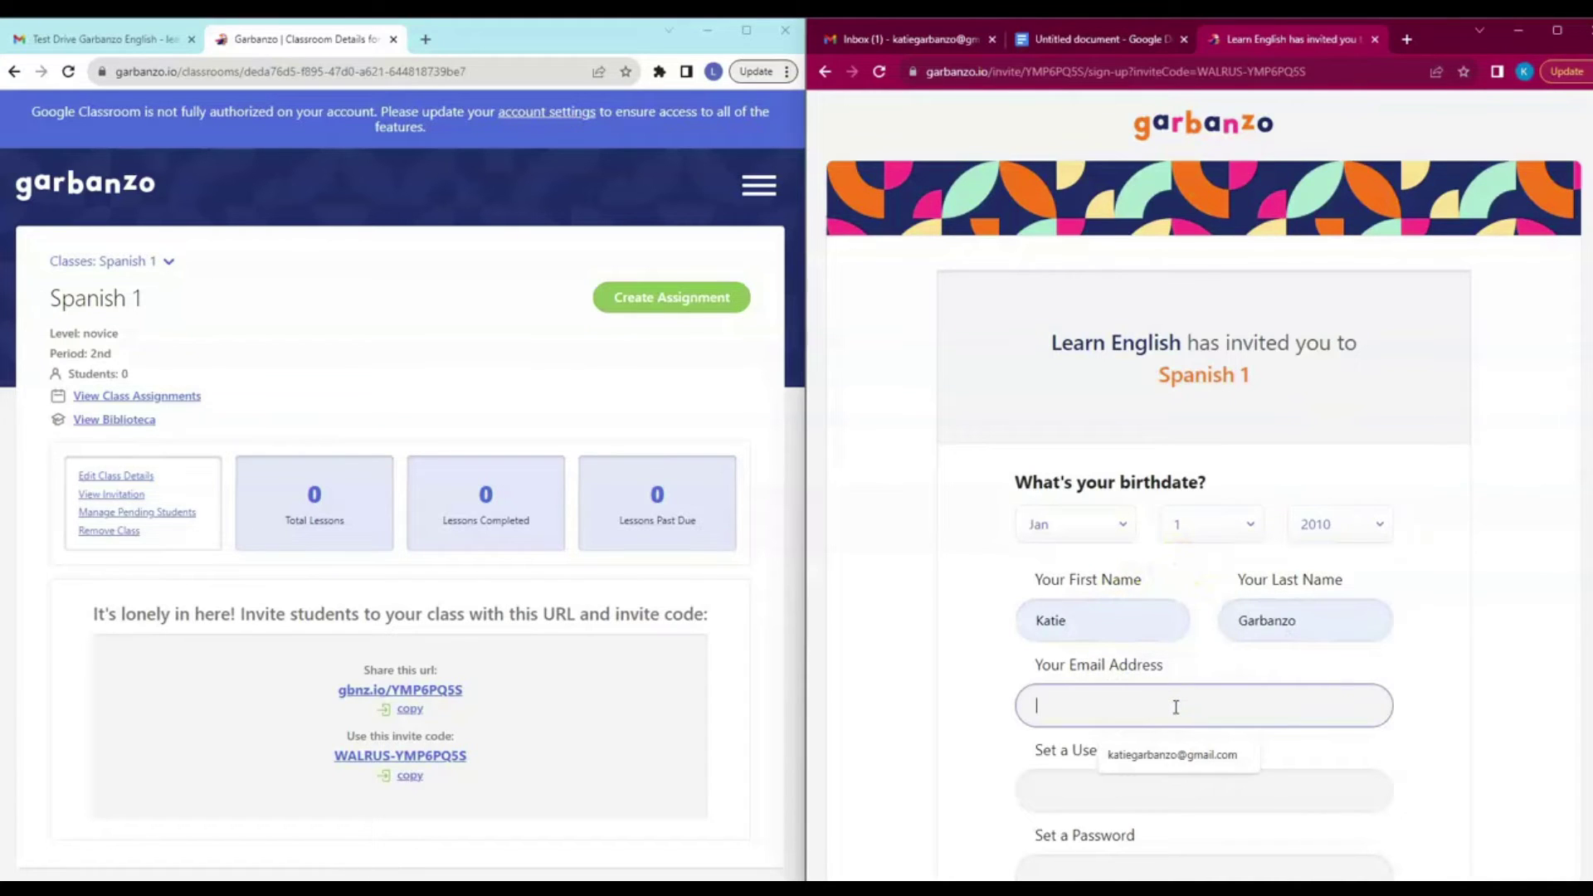
left_click(1173, 752)
Enter a username and type and confirm the account password.
left_click(1144, 804)
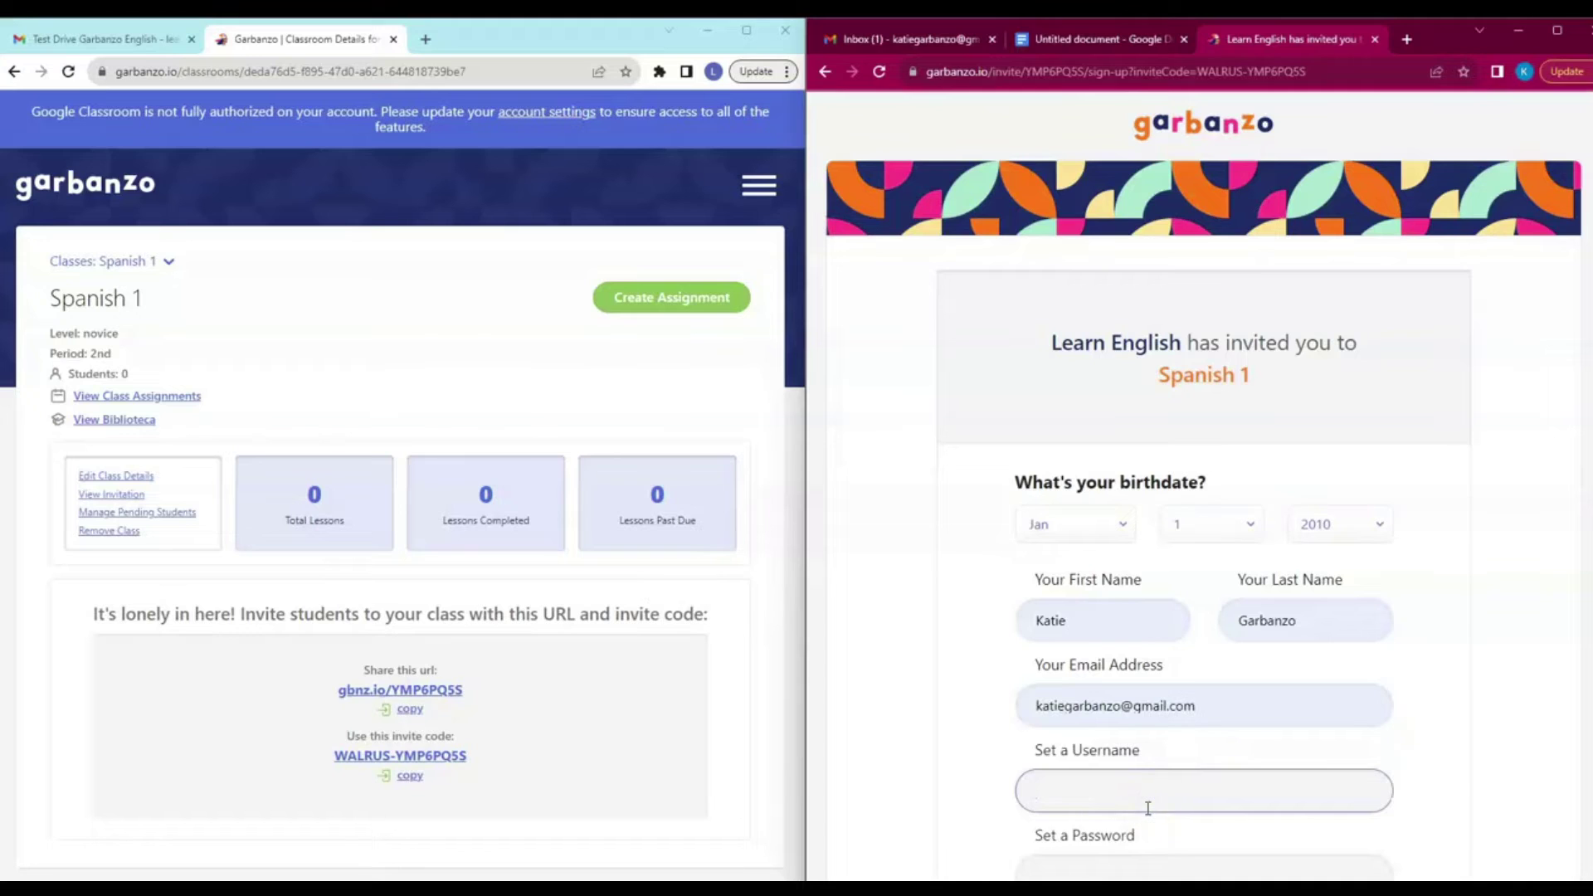
type("katie")
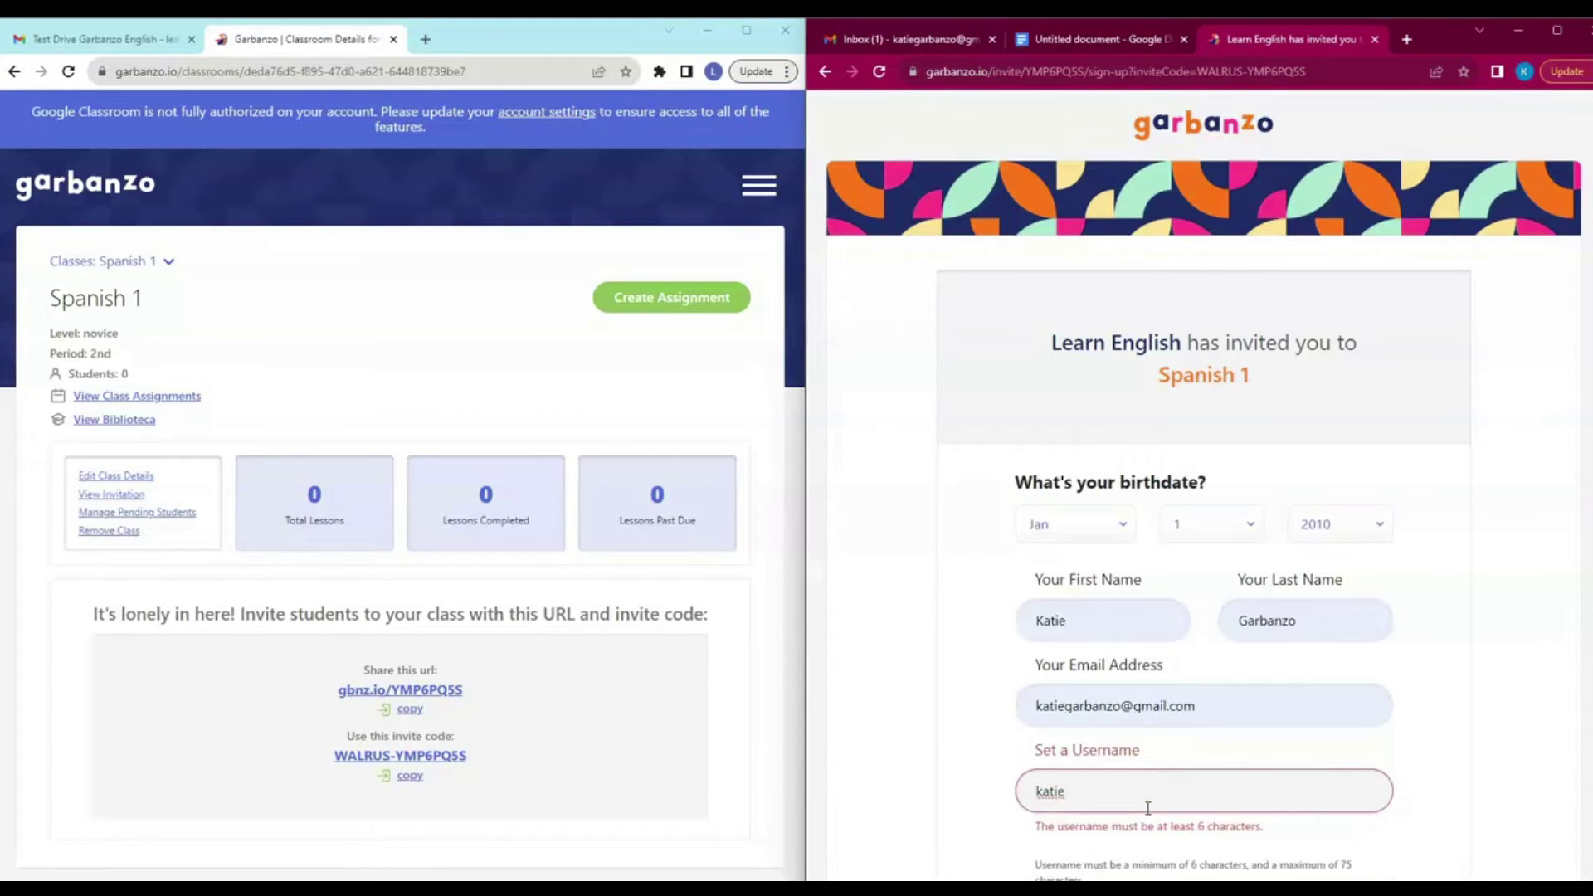
type("!")
scroll(1136, 807, "down", 3)
left_click(1086, 721)
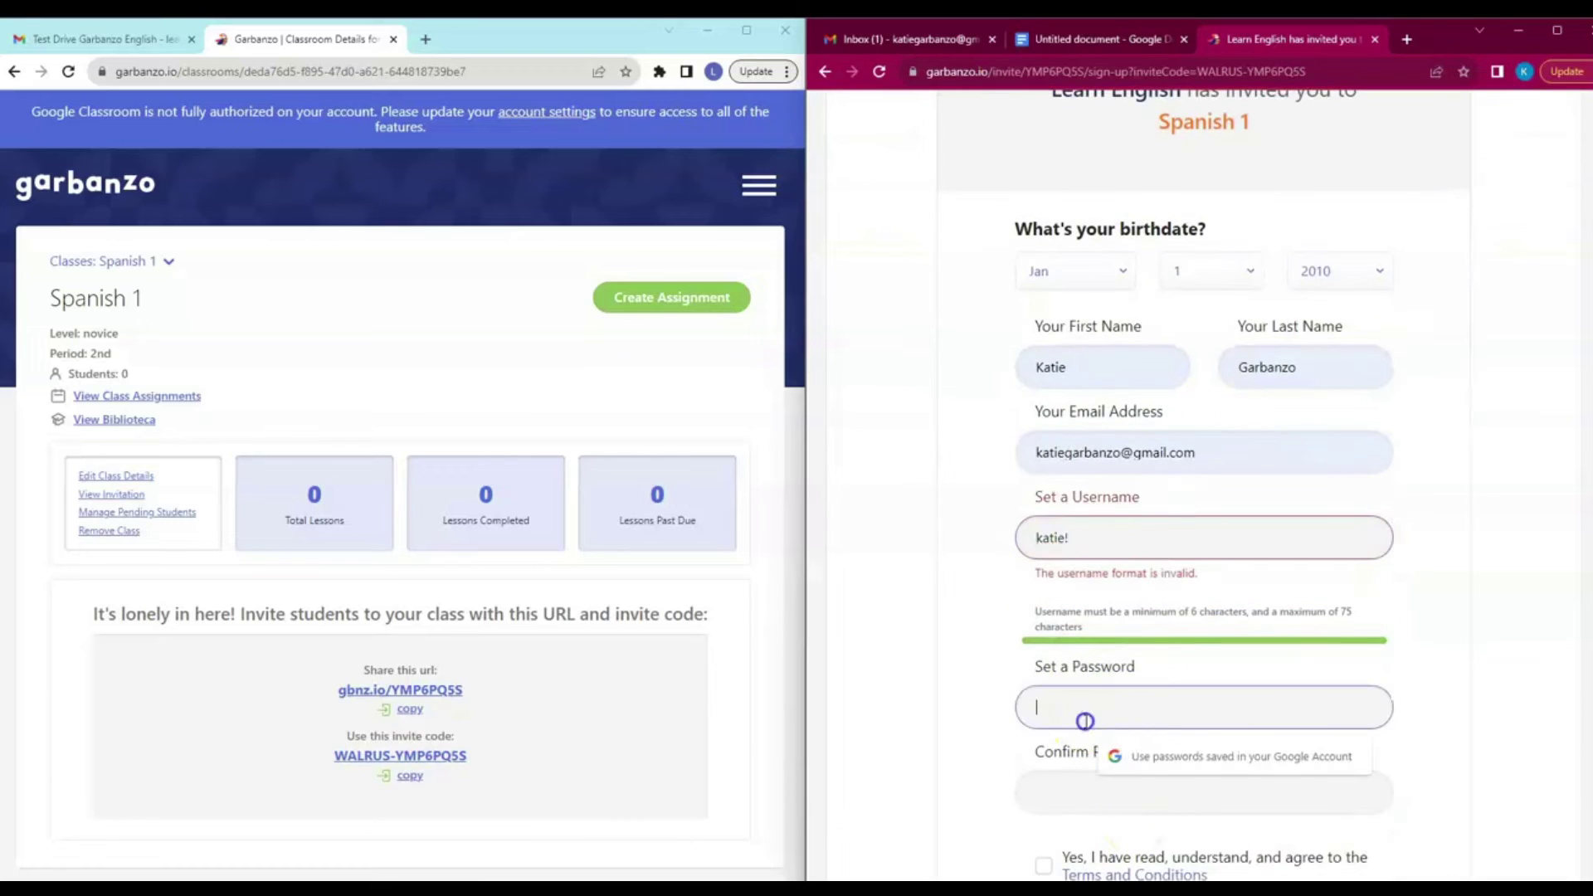
type("•••••")
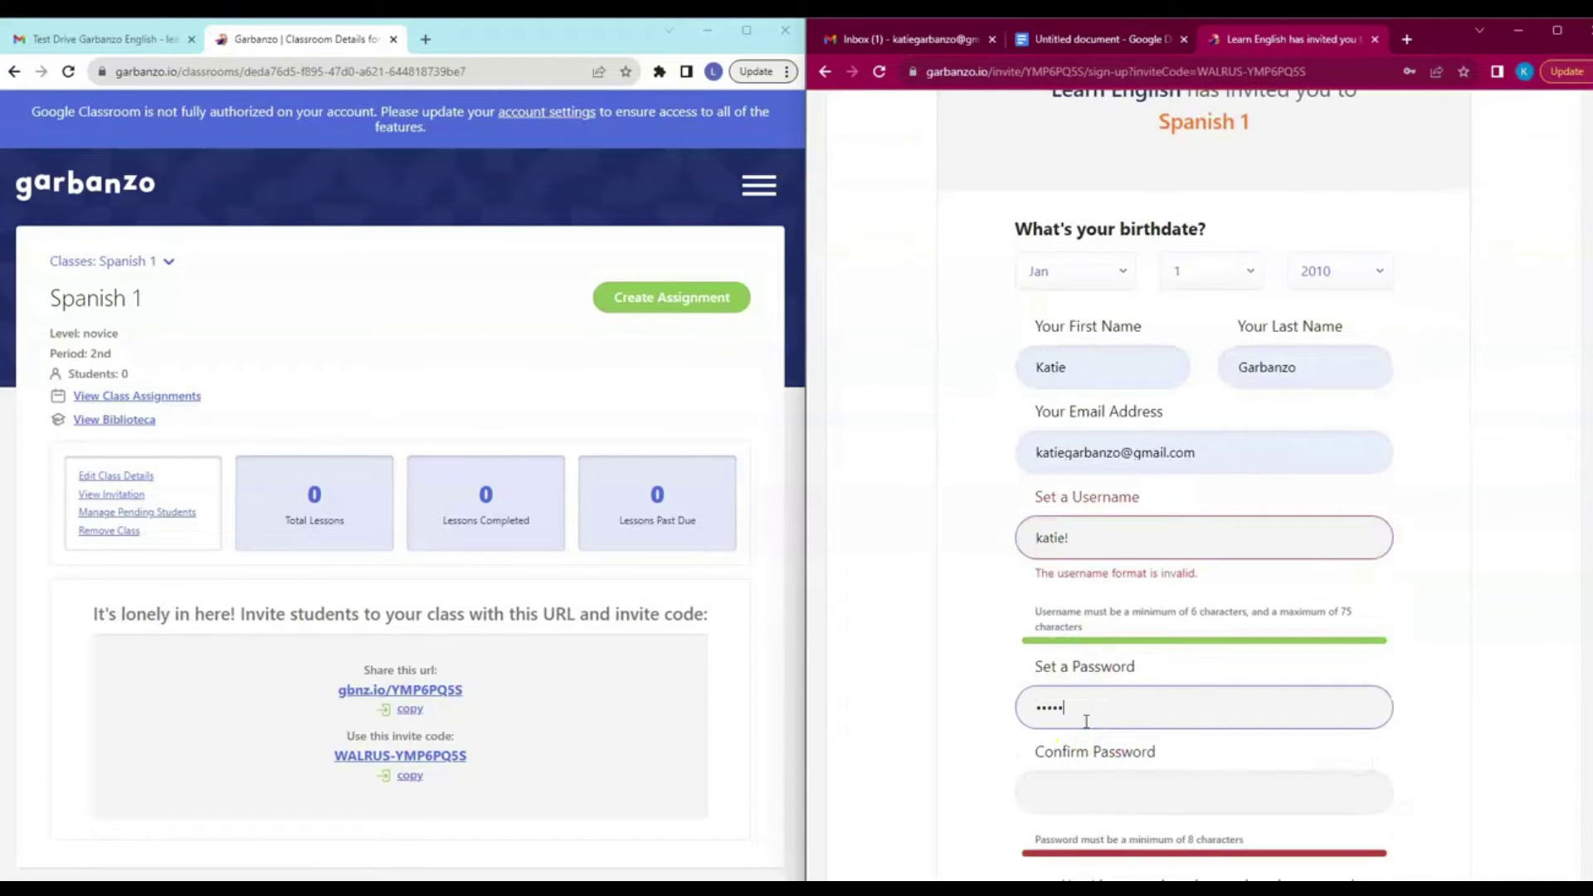
type("••••")
key("Tab")
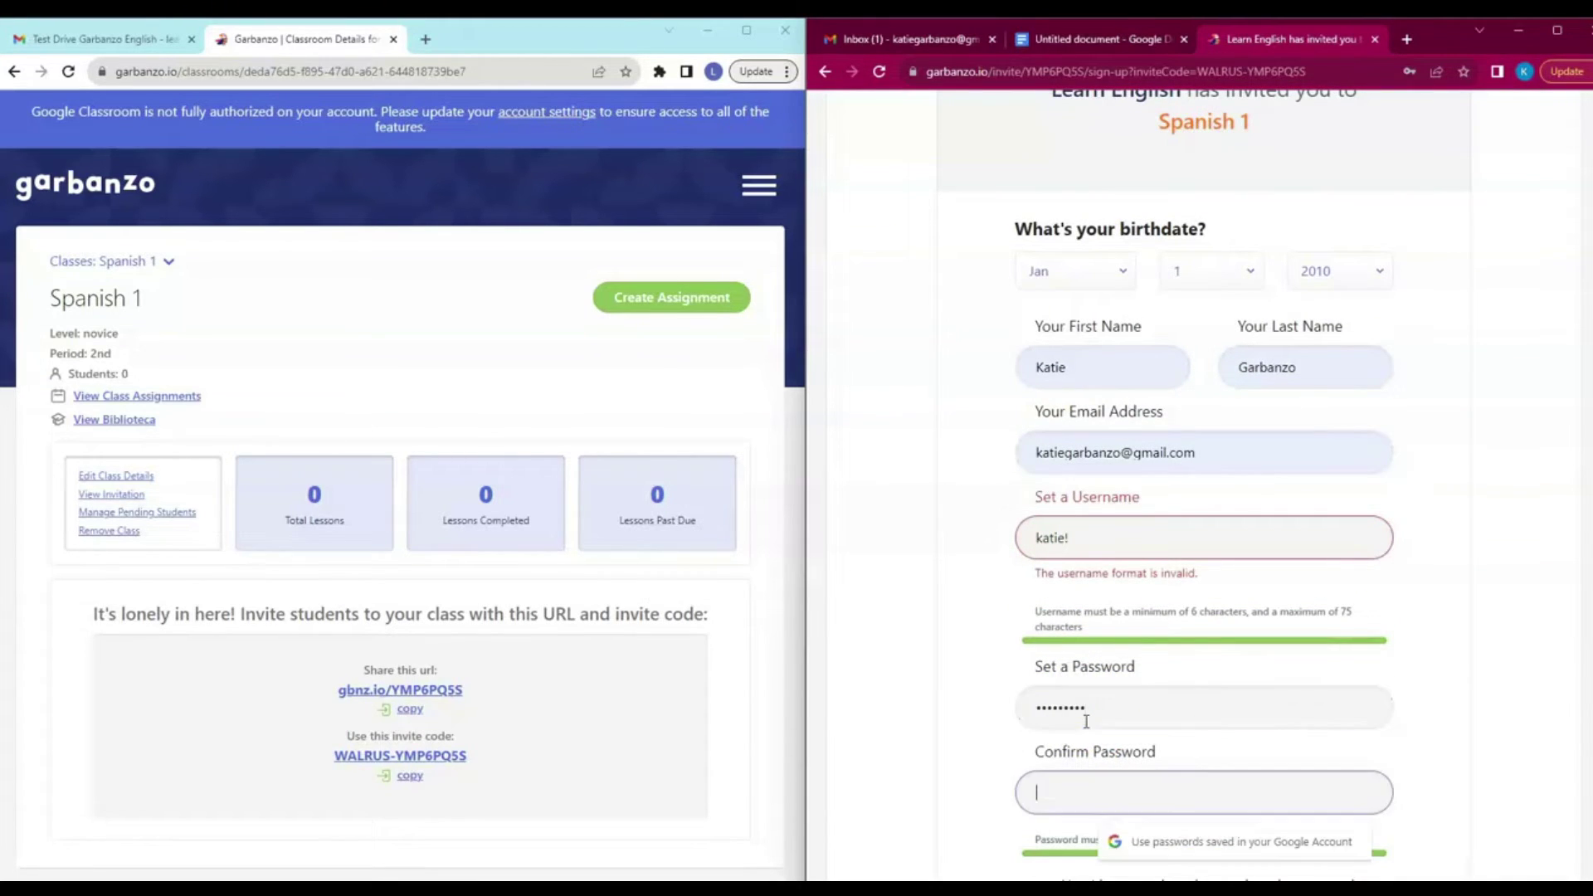
type("••••••••••")
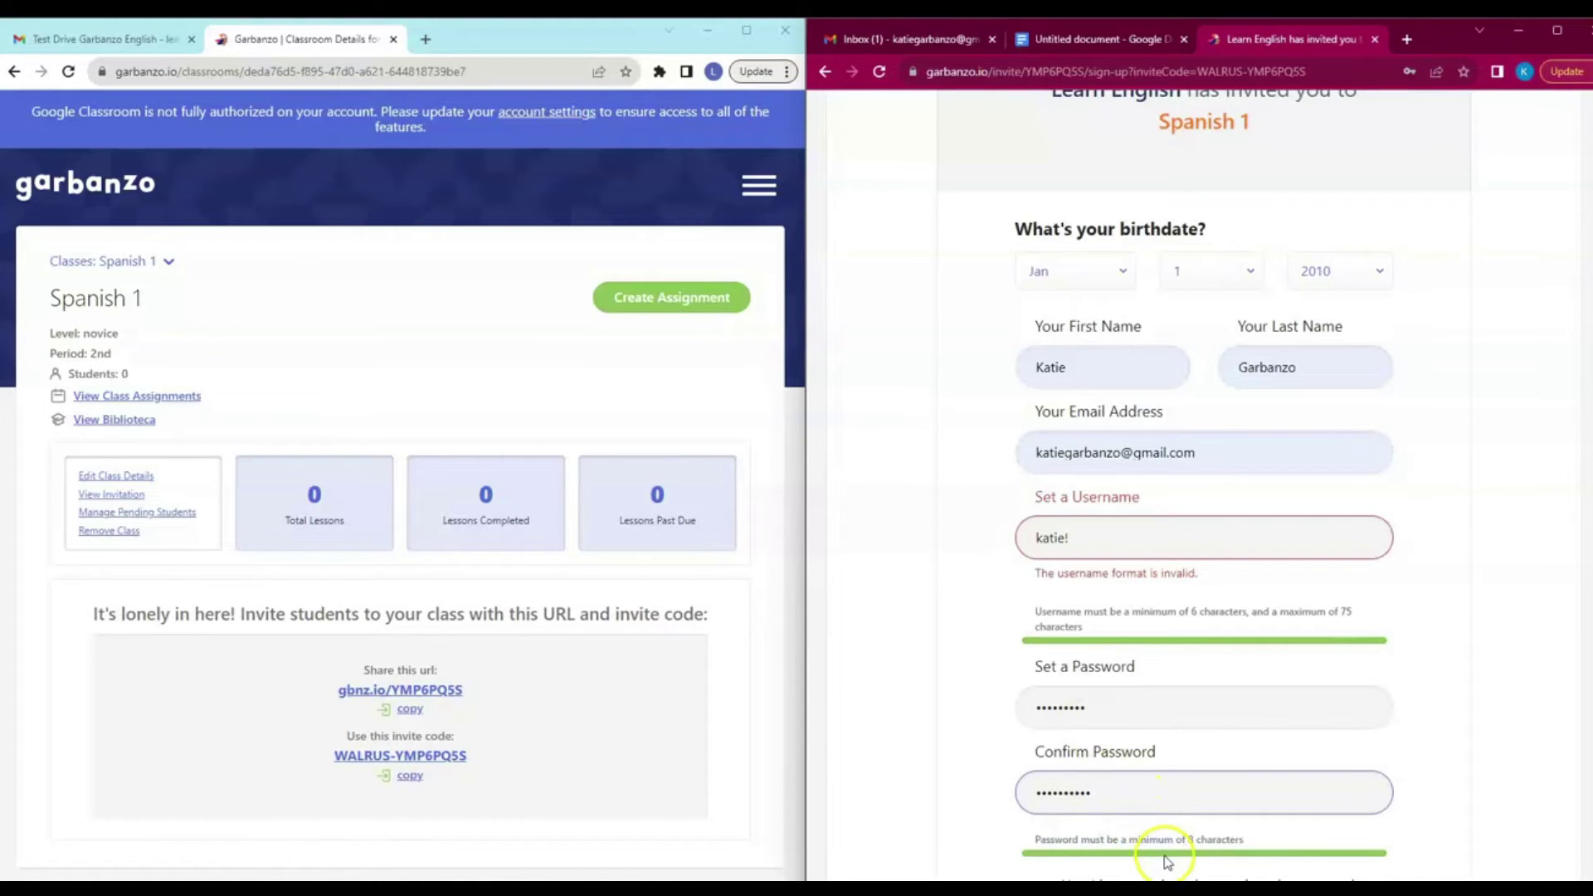
Agree to the terms and submit, correcting the confirm-password entry and resubmitting.
scroll(1155, 847, "down", 3)
left_click(1044, 641)
left_click(1139, 705)
left_click(1095, 605)
key("BackSpace")
left_click(1132, 688)
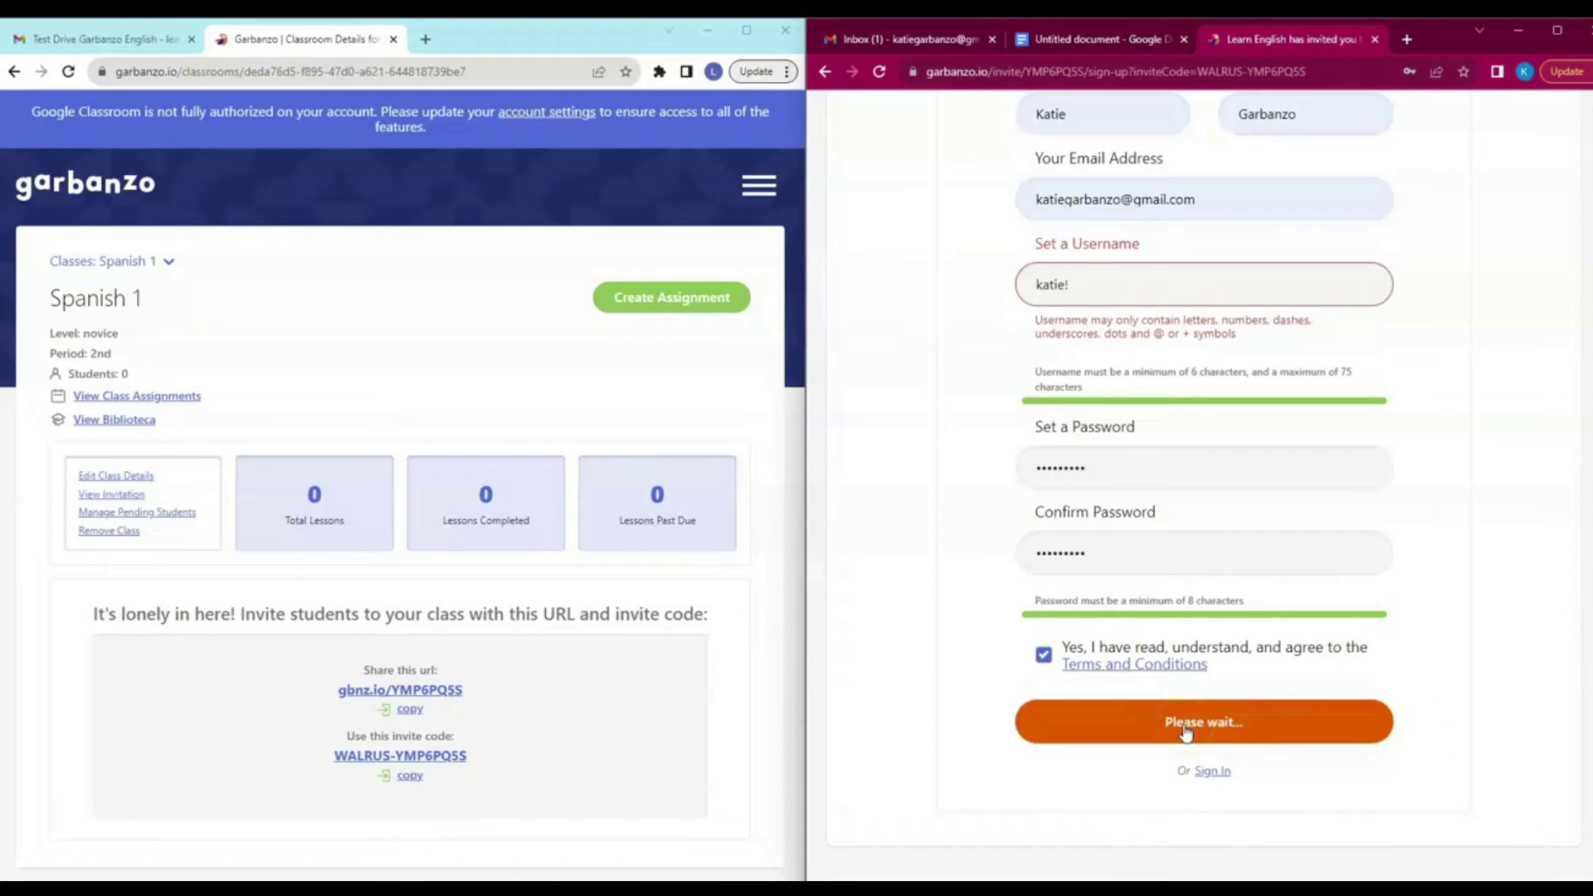
Replace the invalid '!' in the username with 'G' and submit the sign-up again.
left_click(1083, 277)
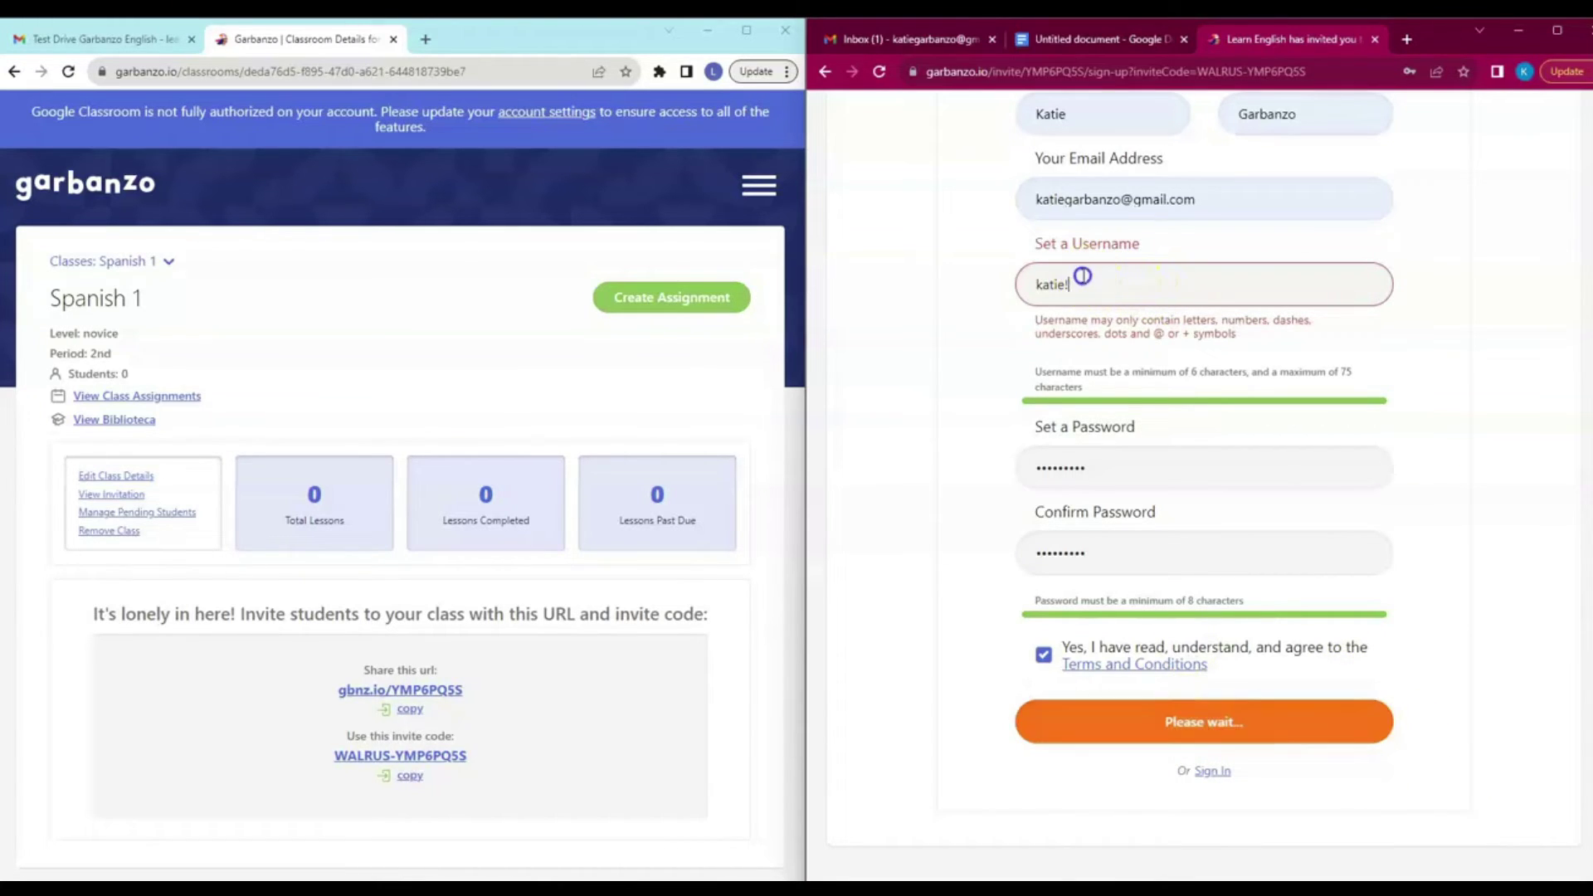
key("BackSpace")
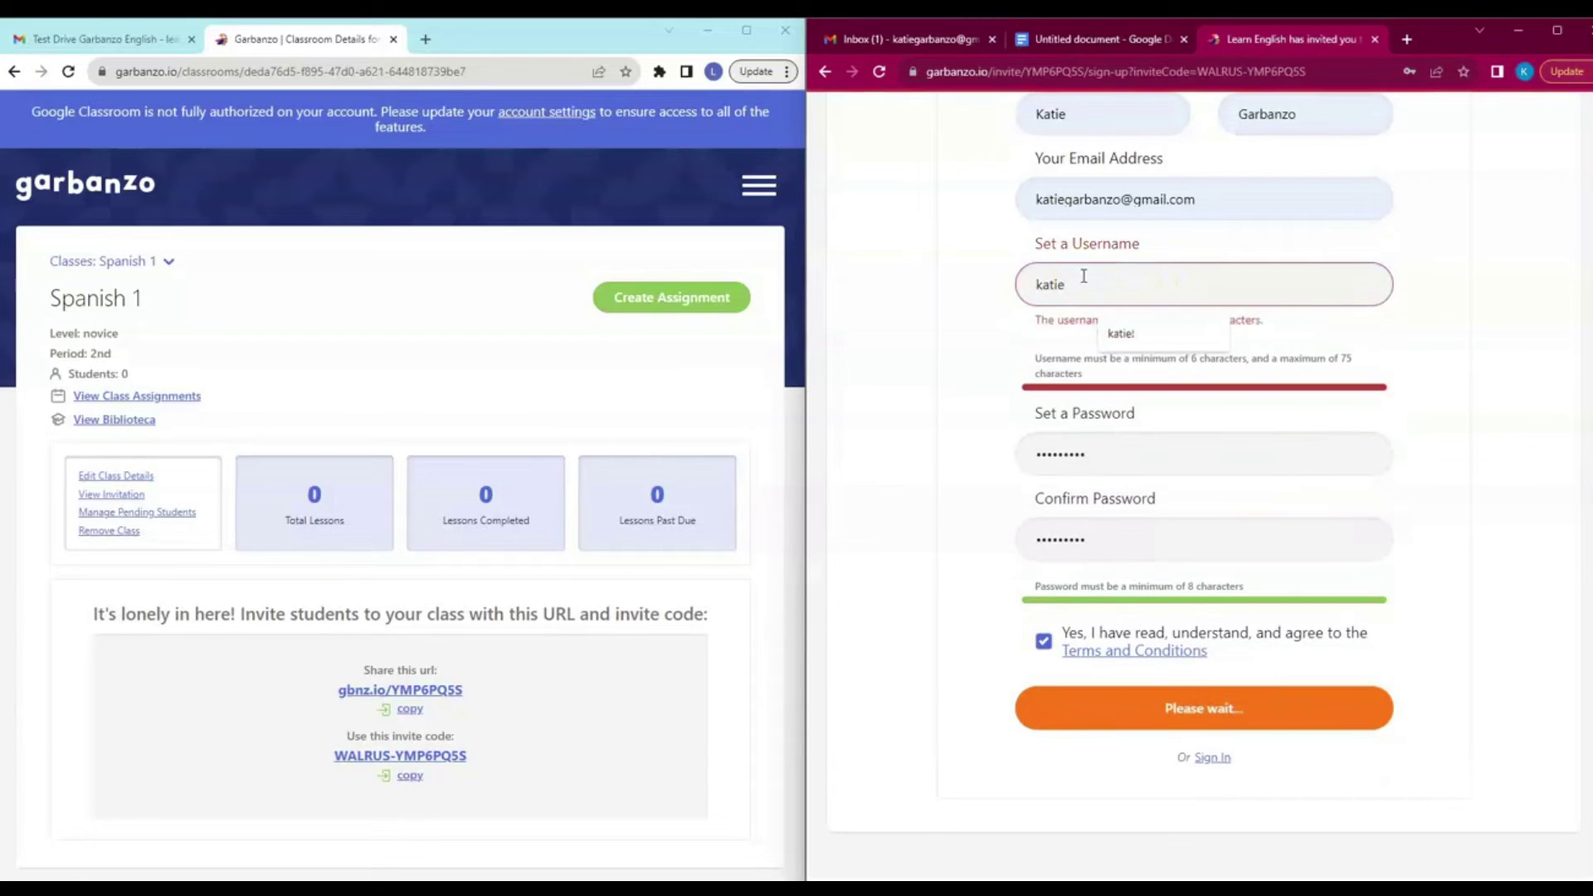
type("G")
left_click(1153, 681)
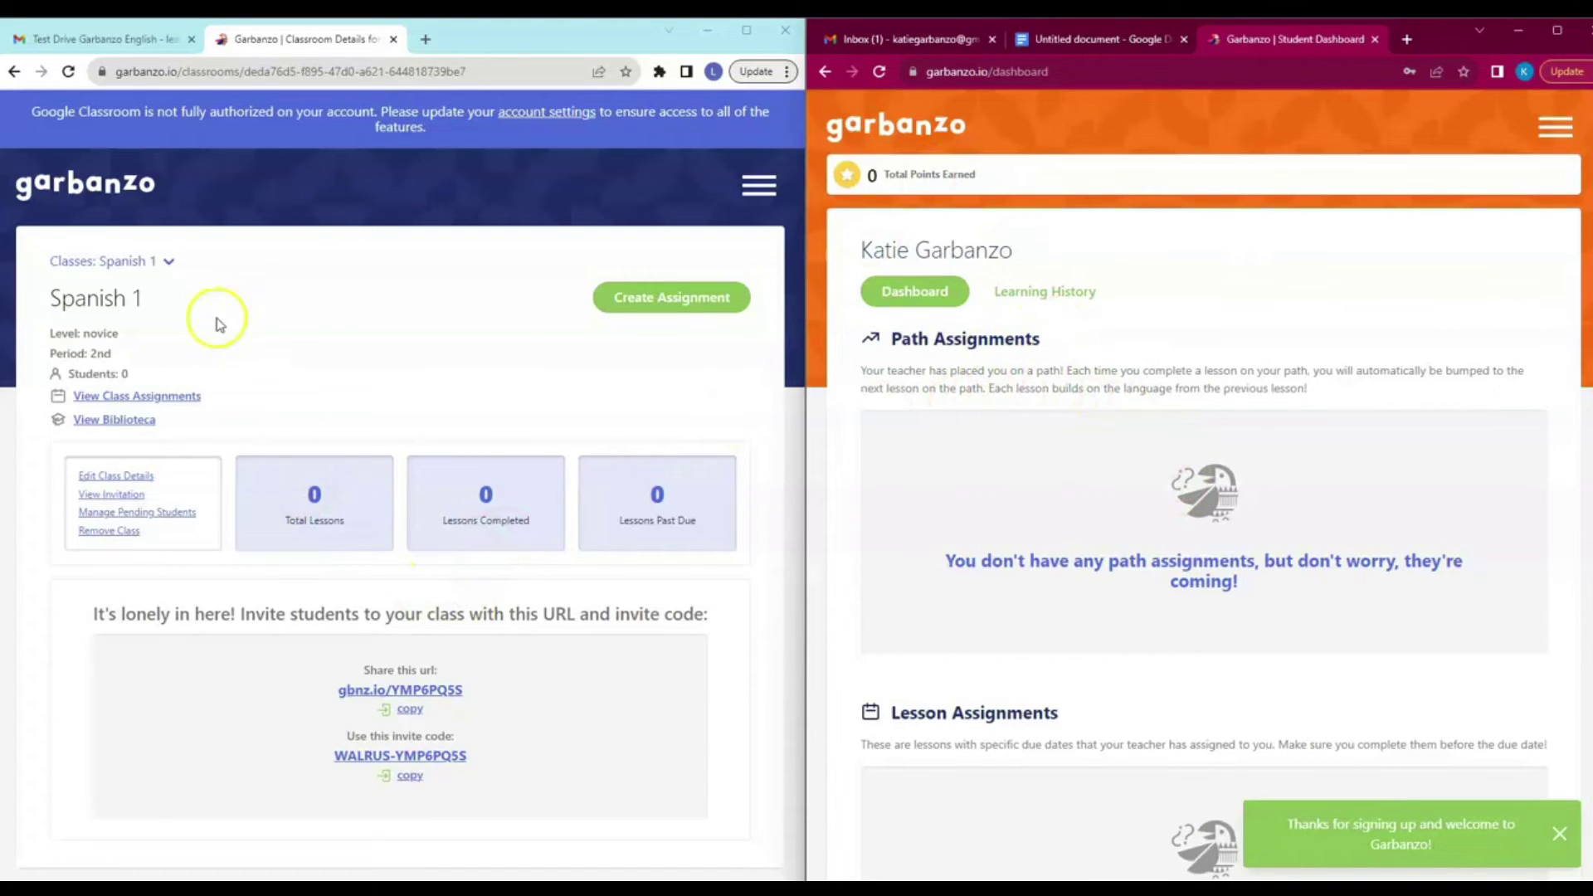
Reload the teacher page, then go through Classes to the Spanish 1 assignments list.
left_click(69, 73)
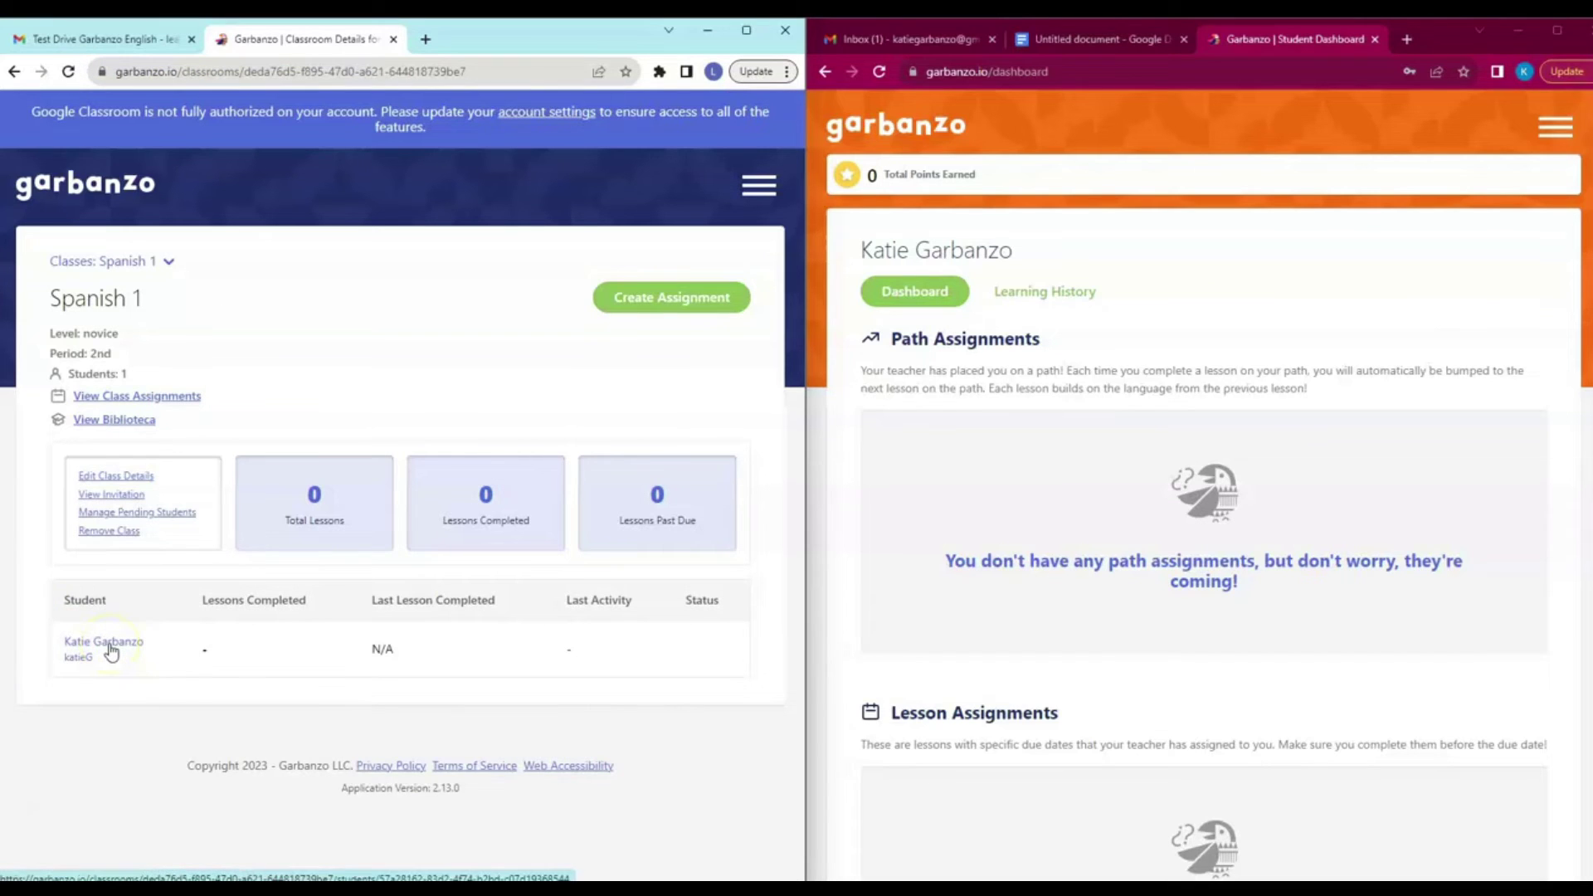
left_click(757, 185)
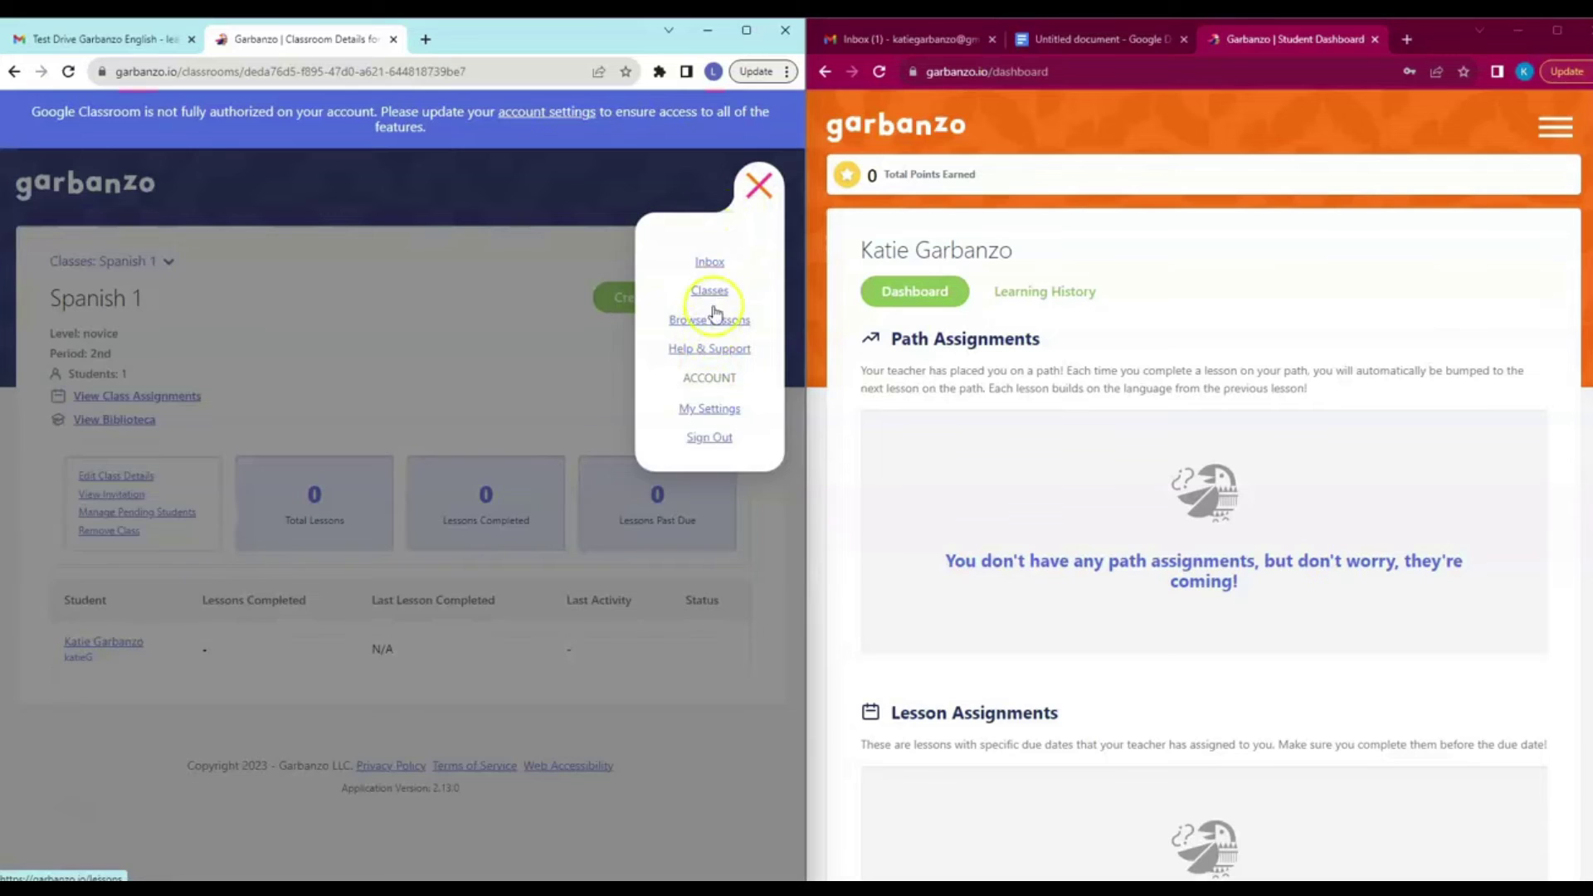
left_click(709, 292)
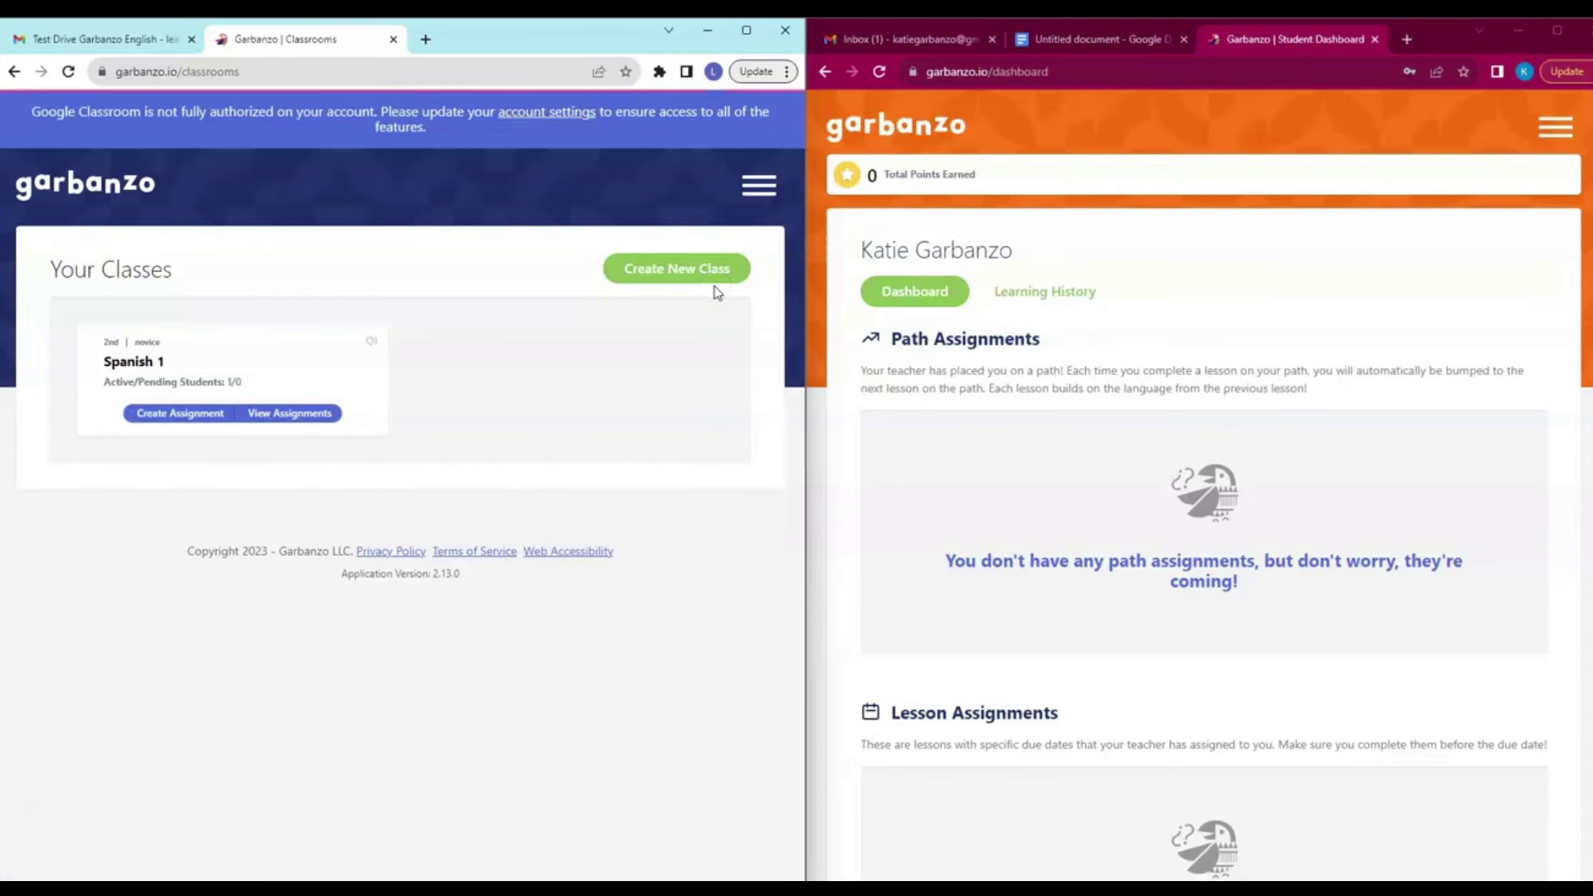
left_click(253, 370)
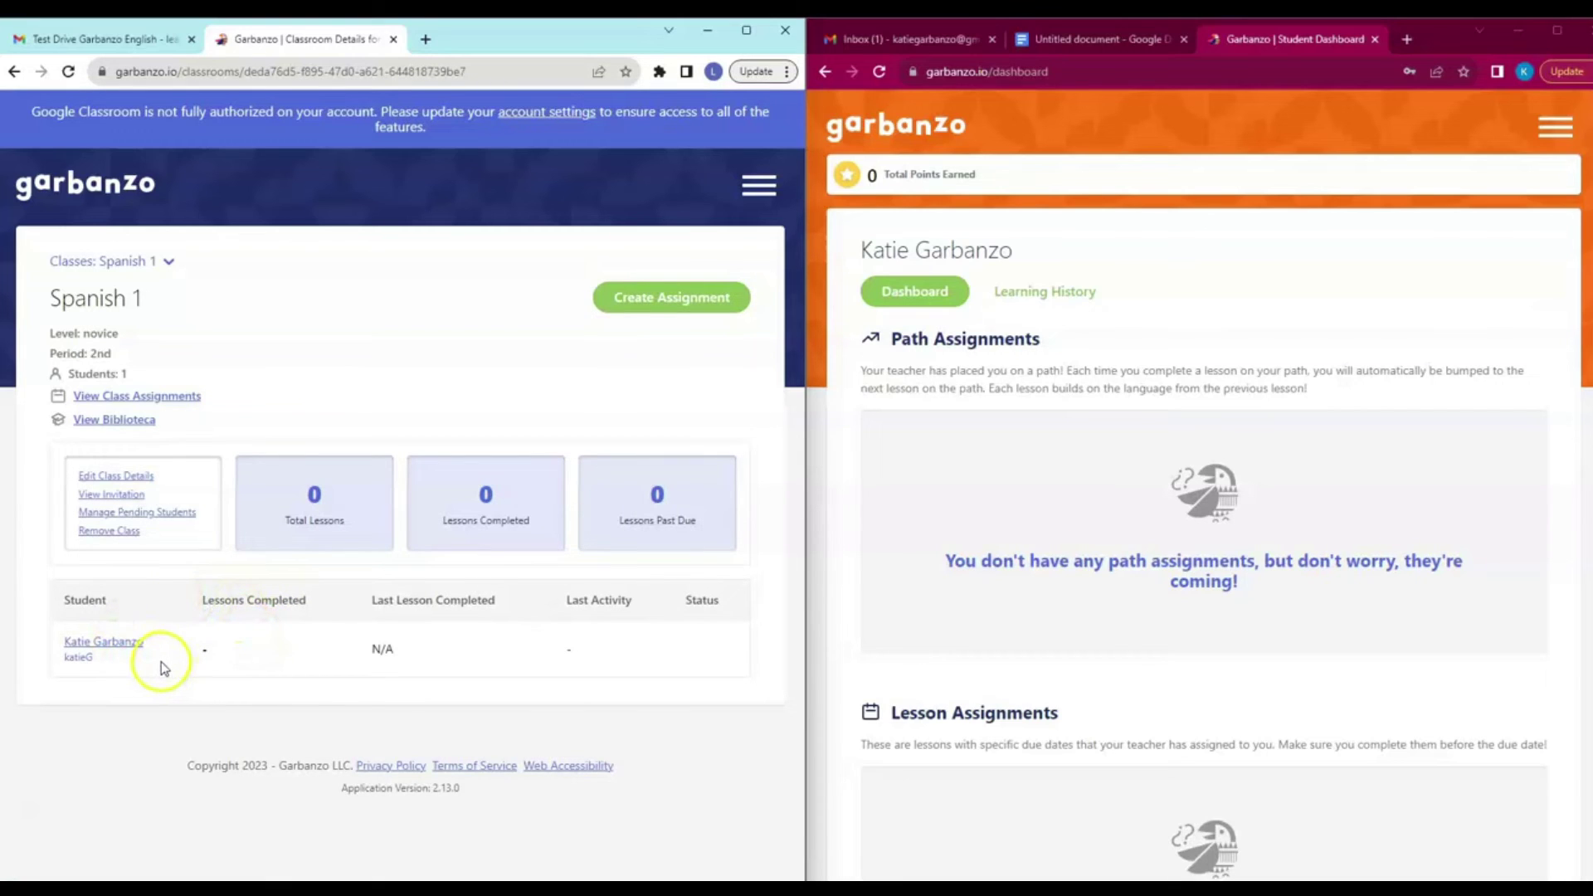
left_click(153, 399)
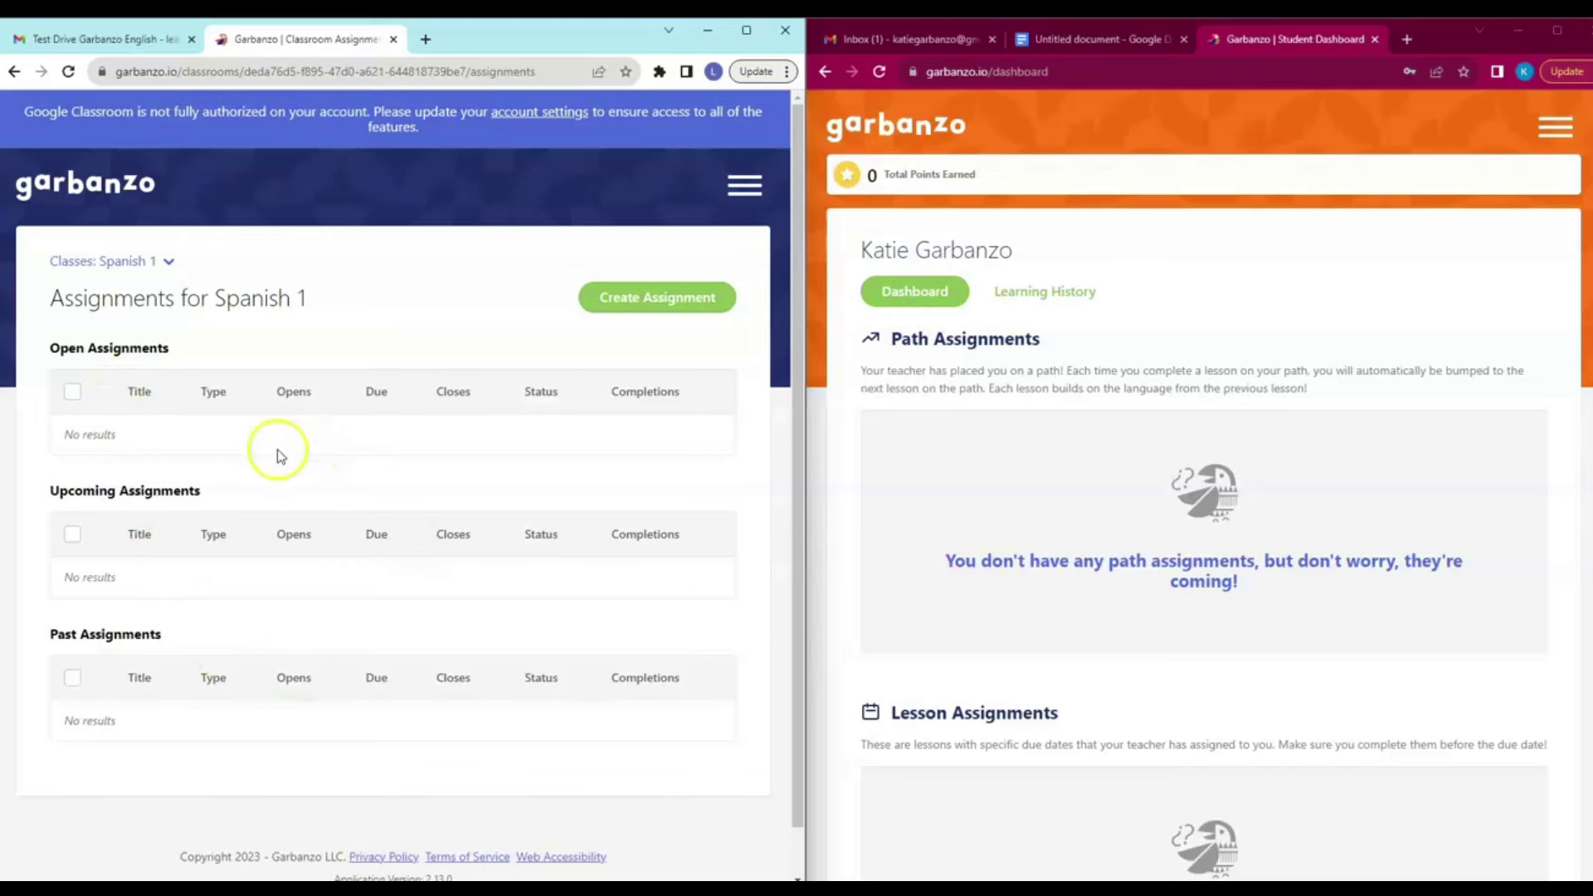
Create one assignment of the lesson Gruñón es supersticioso for Spanish 1.
left_click(666, 304)
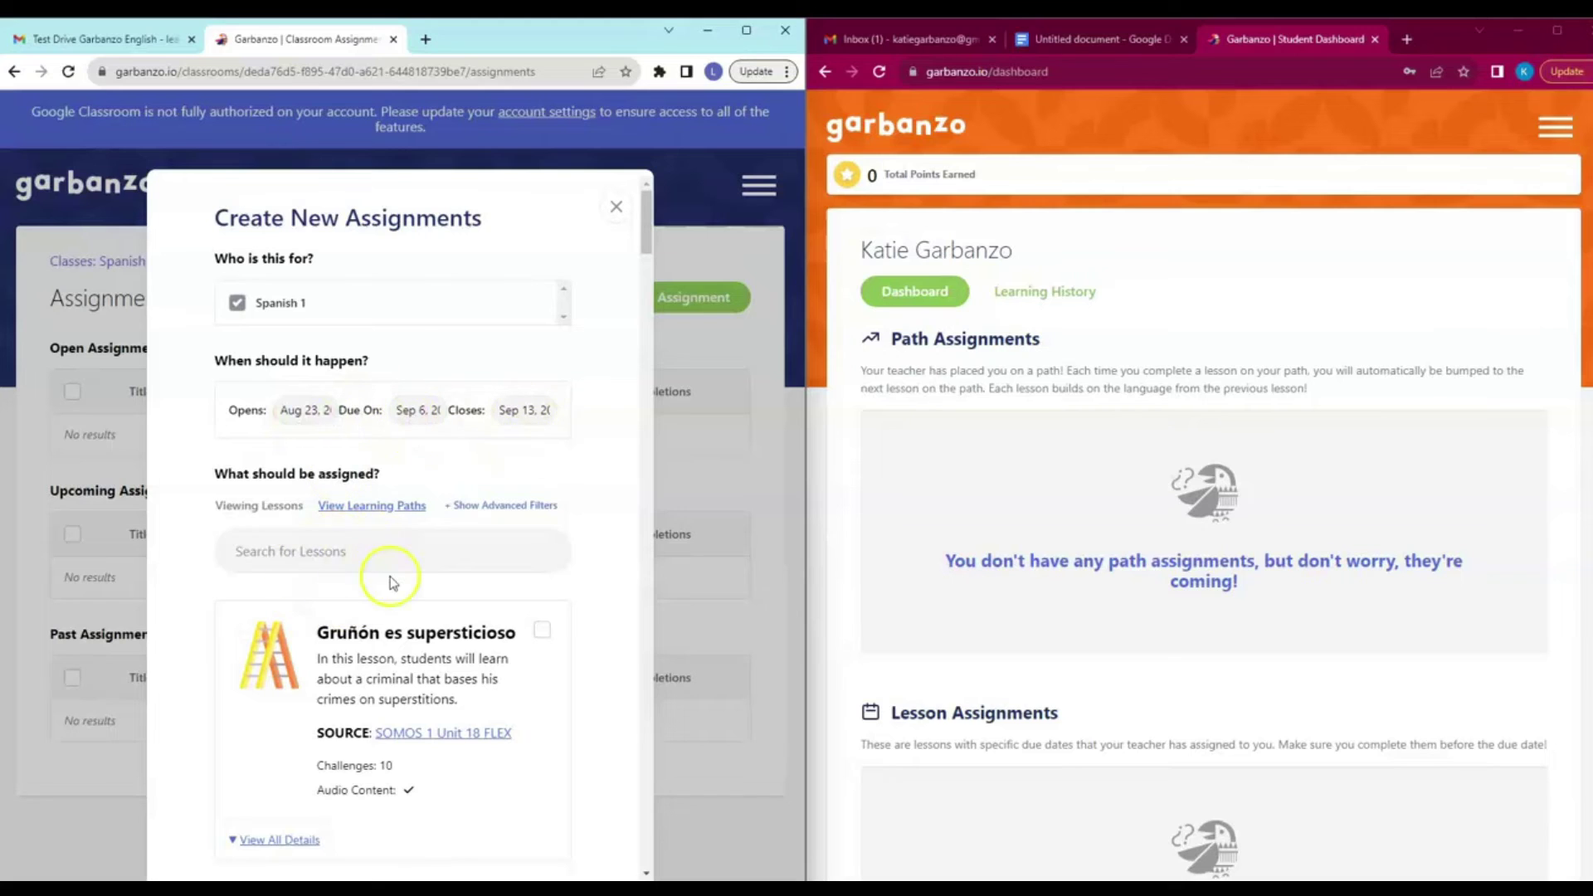
scroll(433, 501, "down", 4)
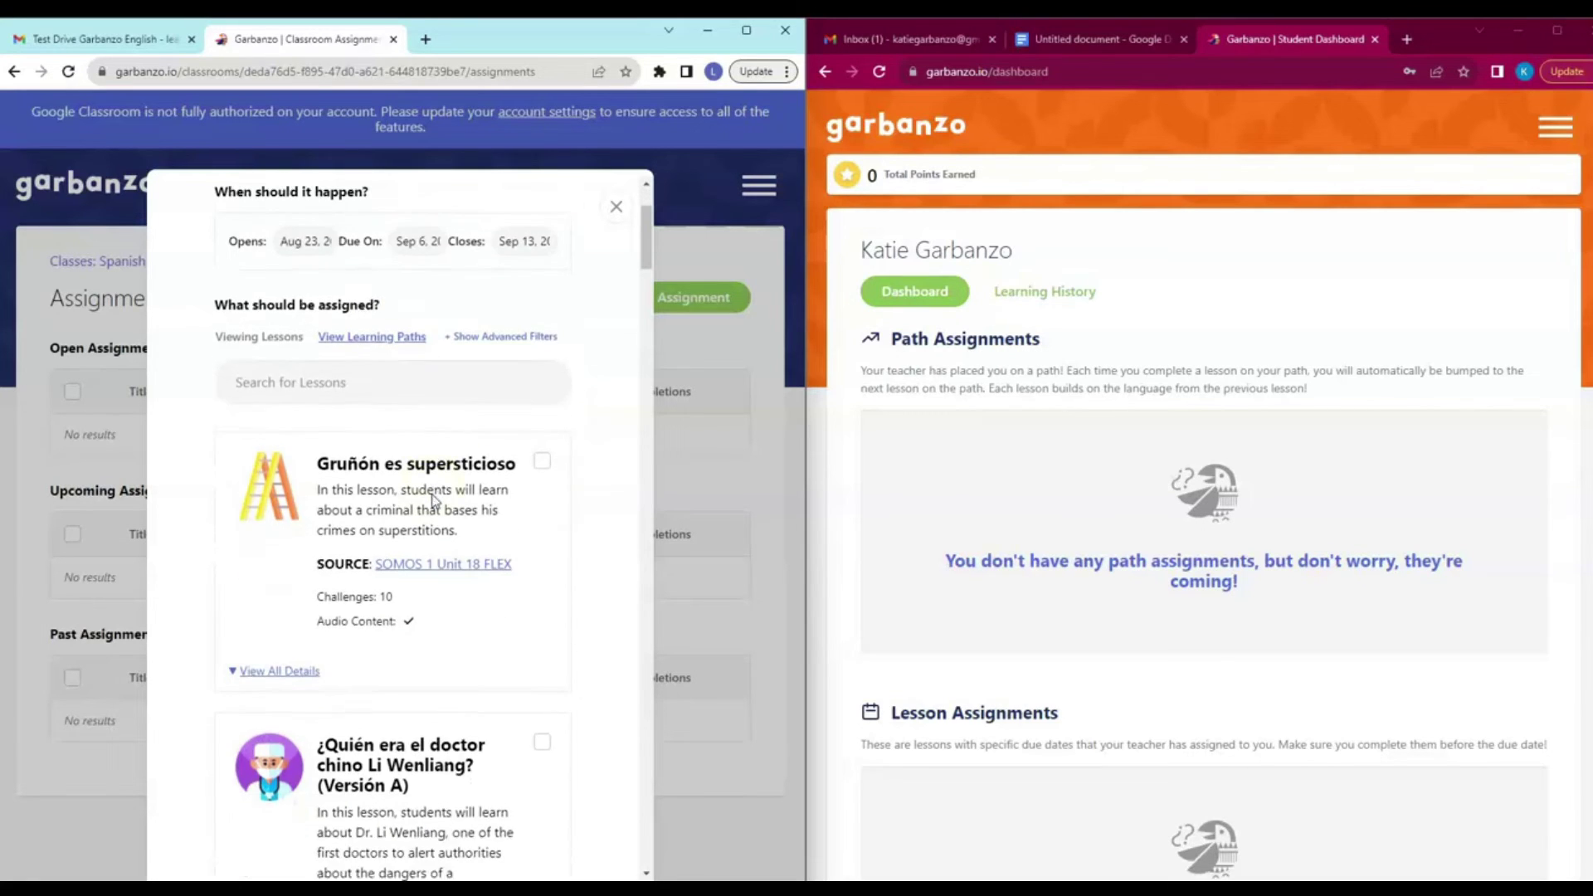
scroll(398, 504, "up", 4)
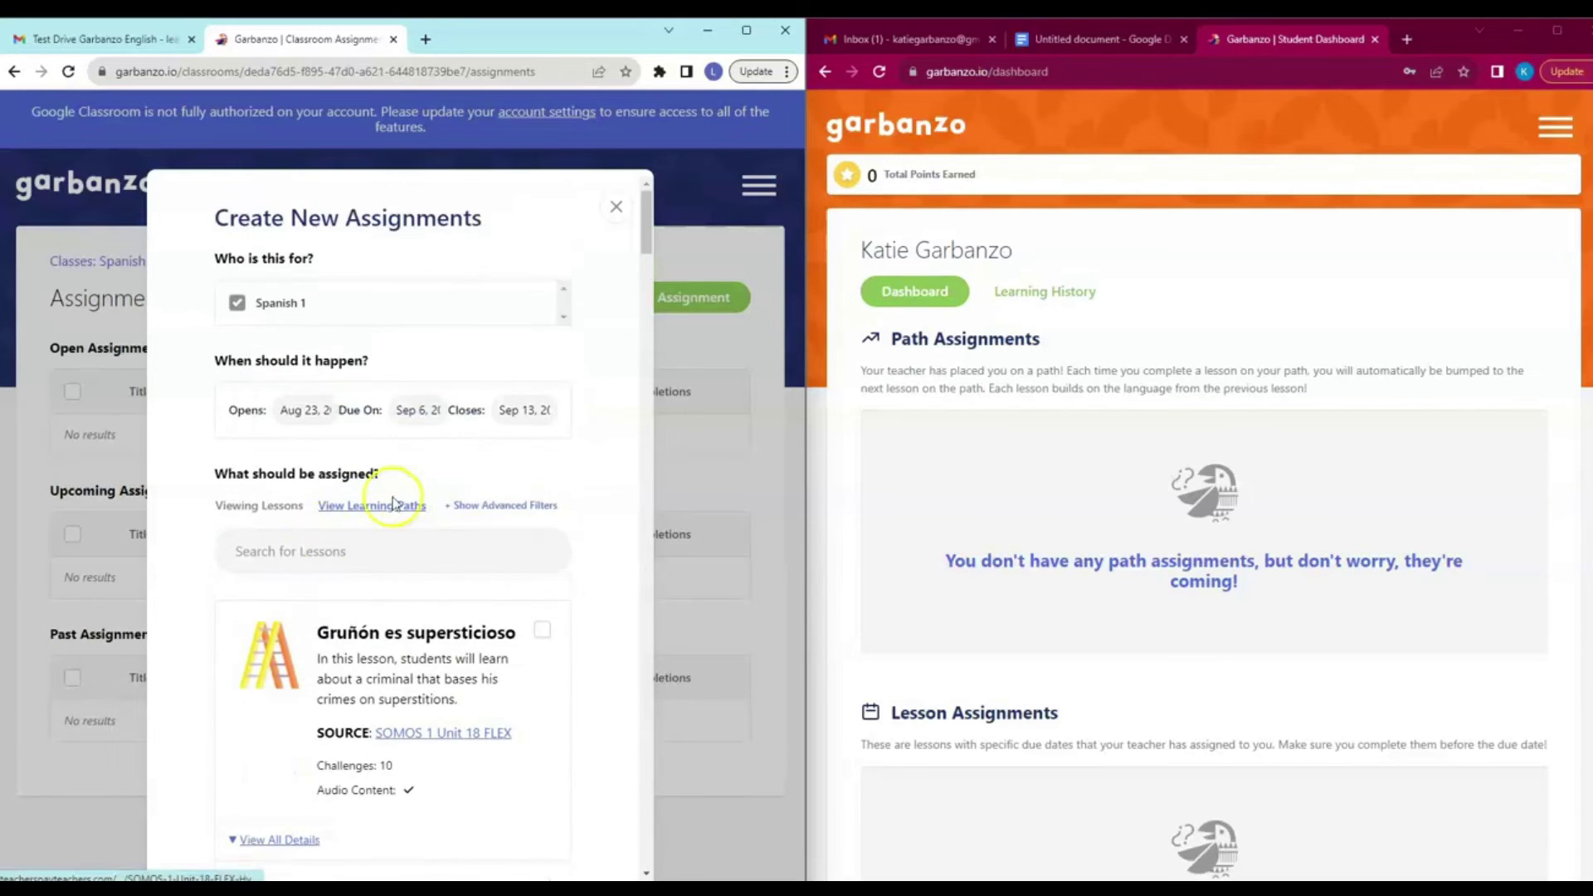
left_click(541, 630)
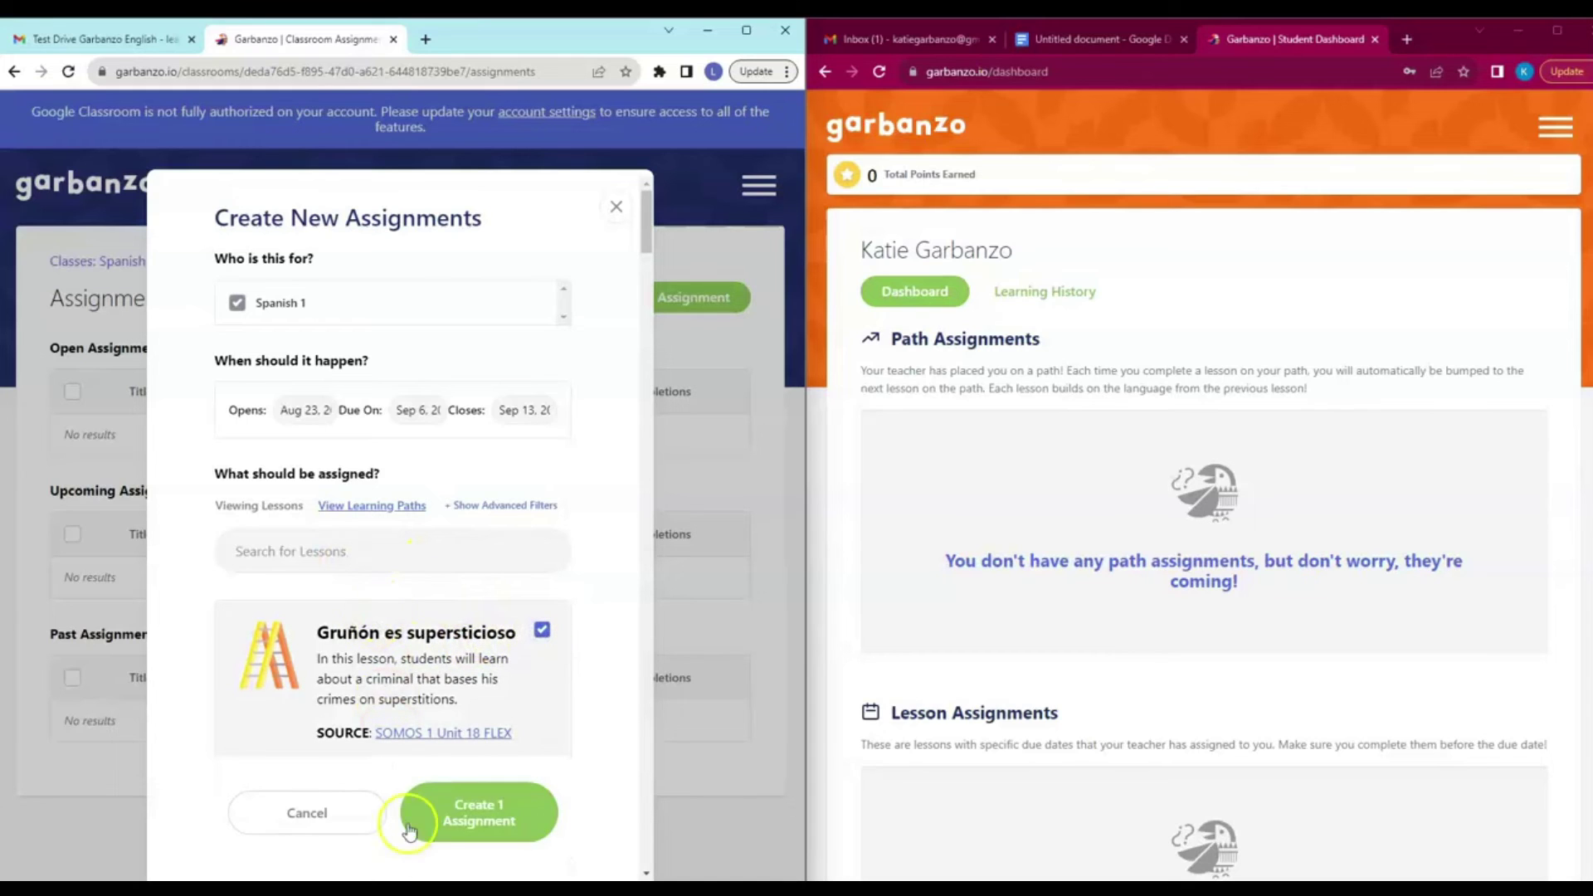
left_click(470, 812)
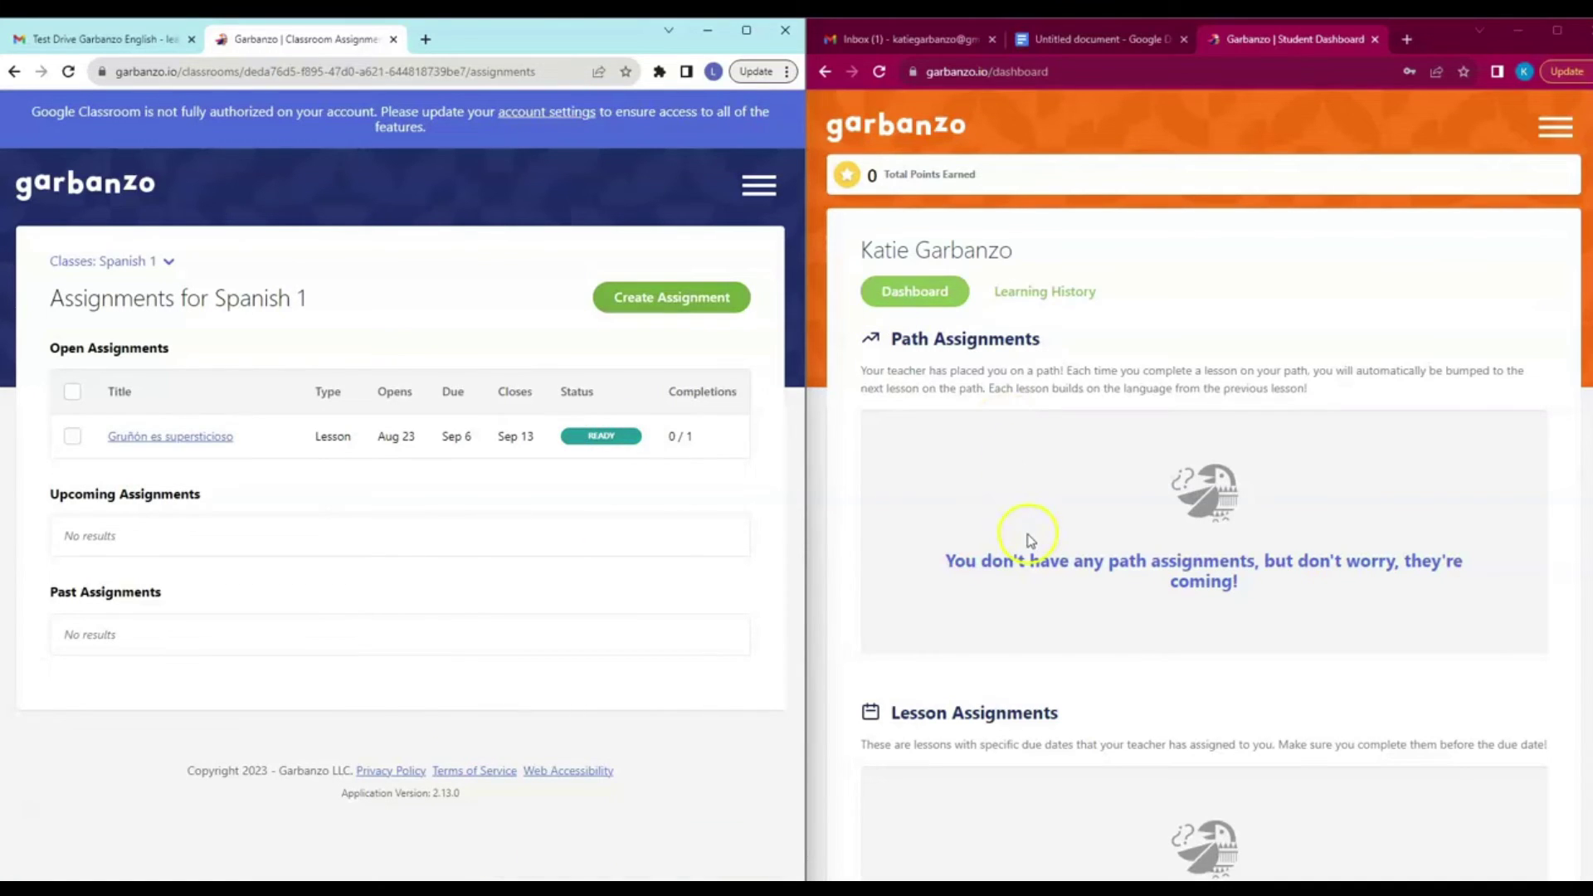
Reload the student dashboard, begin the Gruñón es supersticioso lesson, then return to the dashboard.
left_click(881, 72)
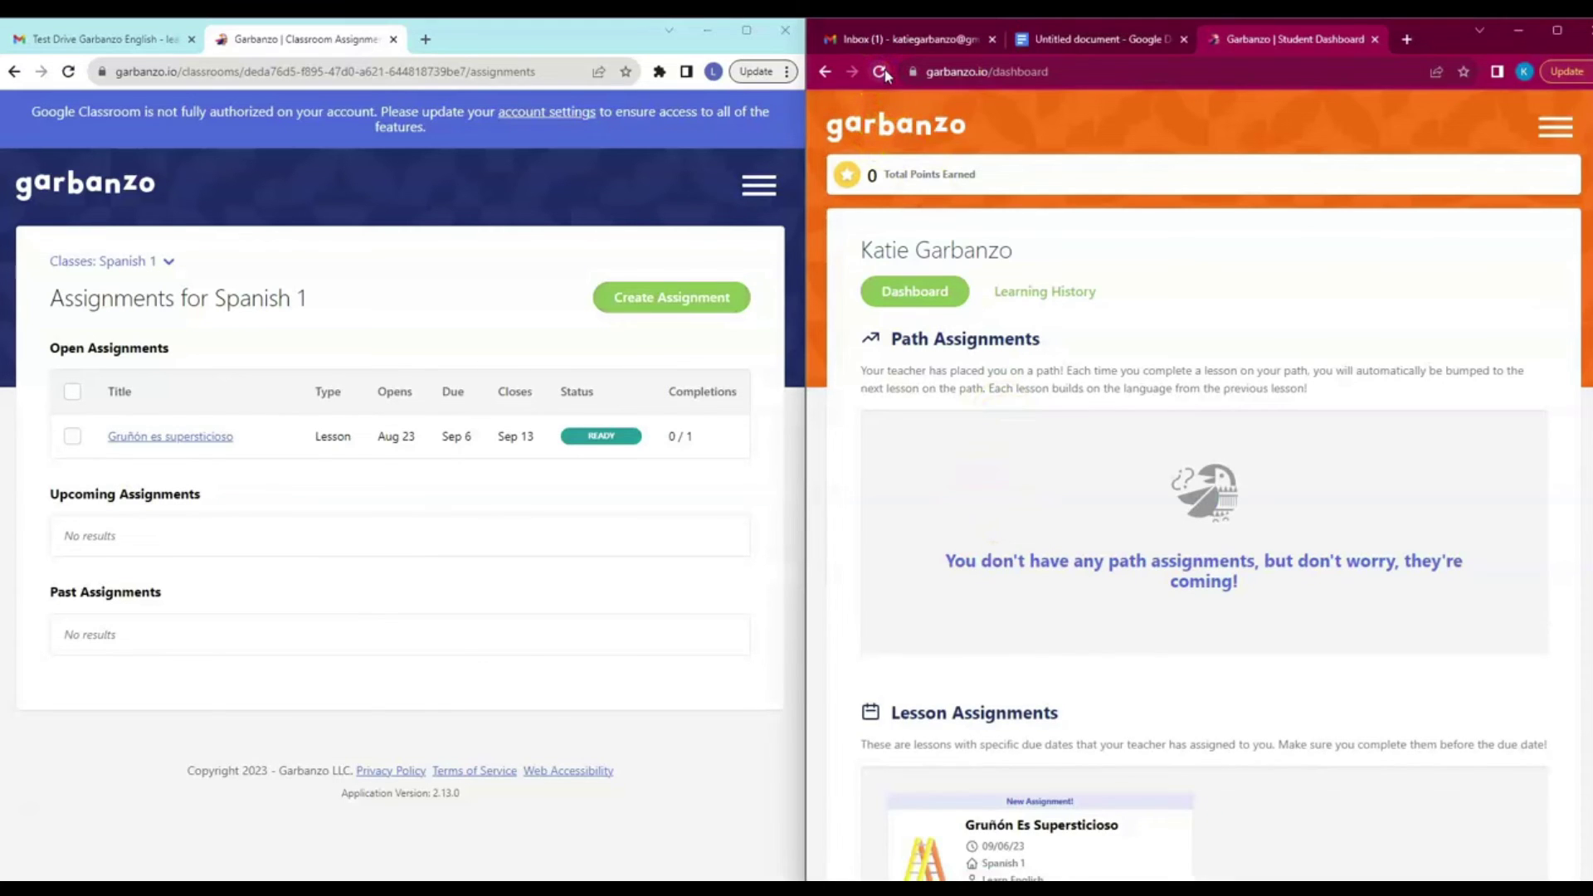
scroll(1145, 484, "down", 5)
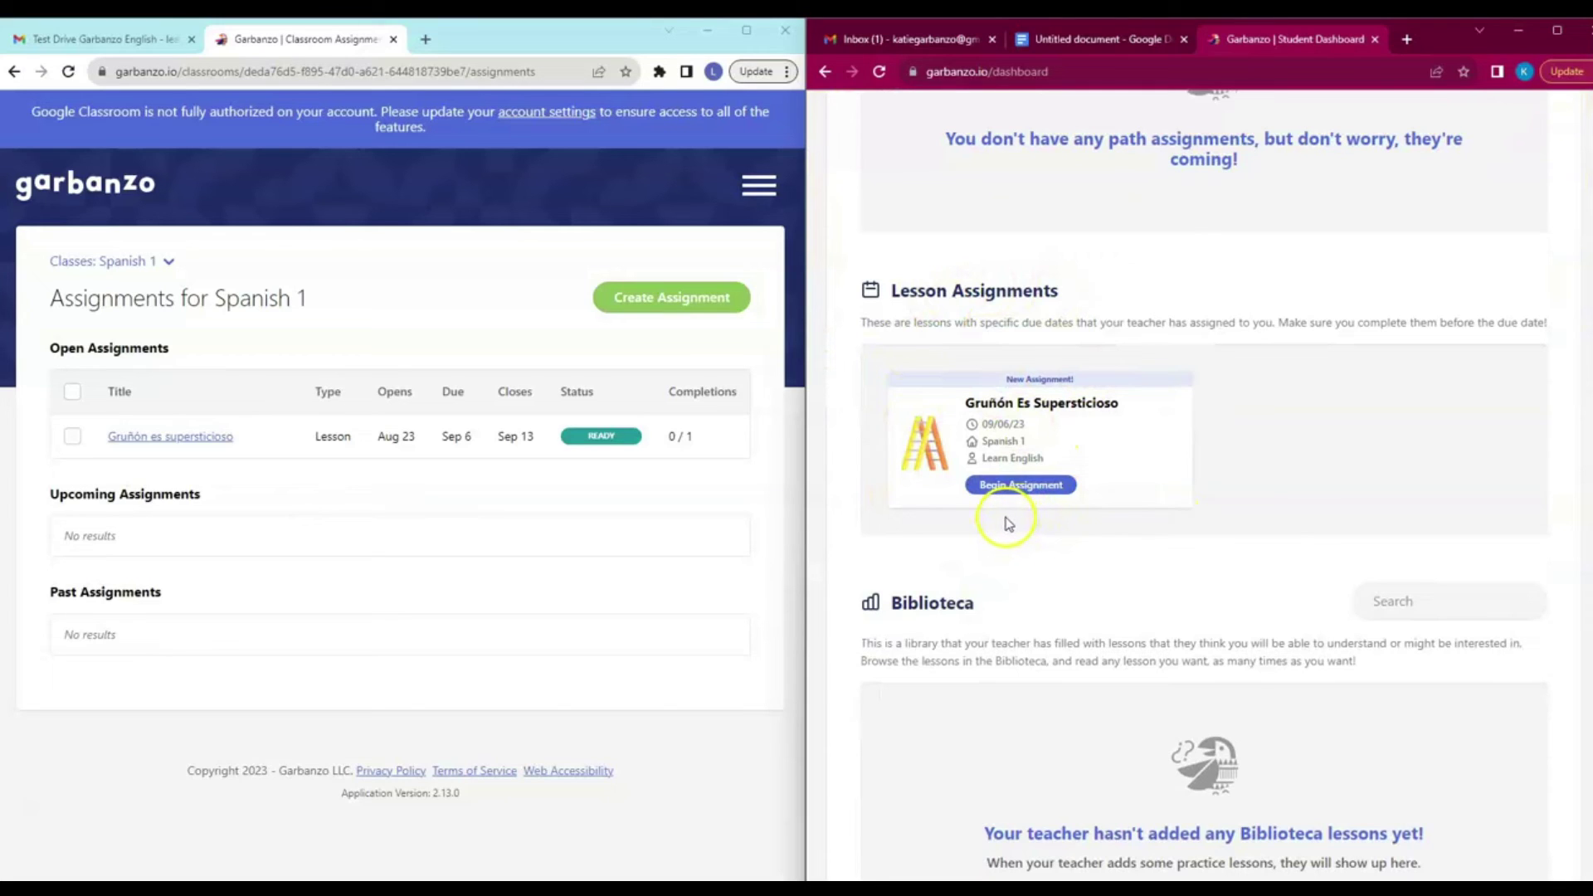
left_click(1022, 484)
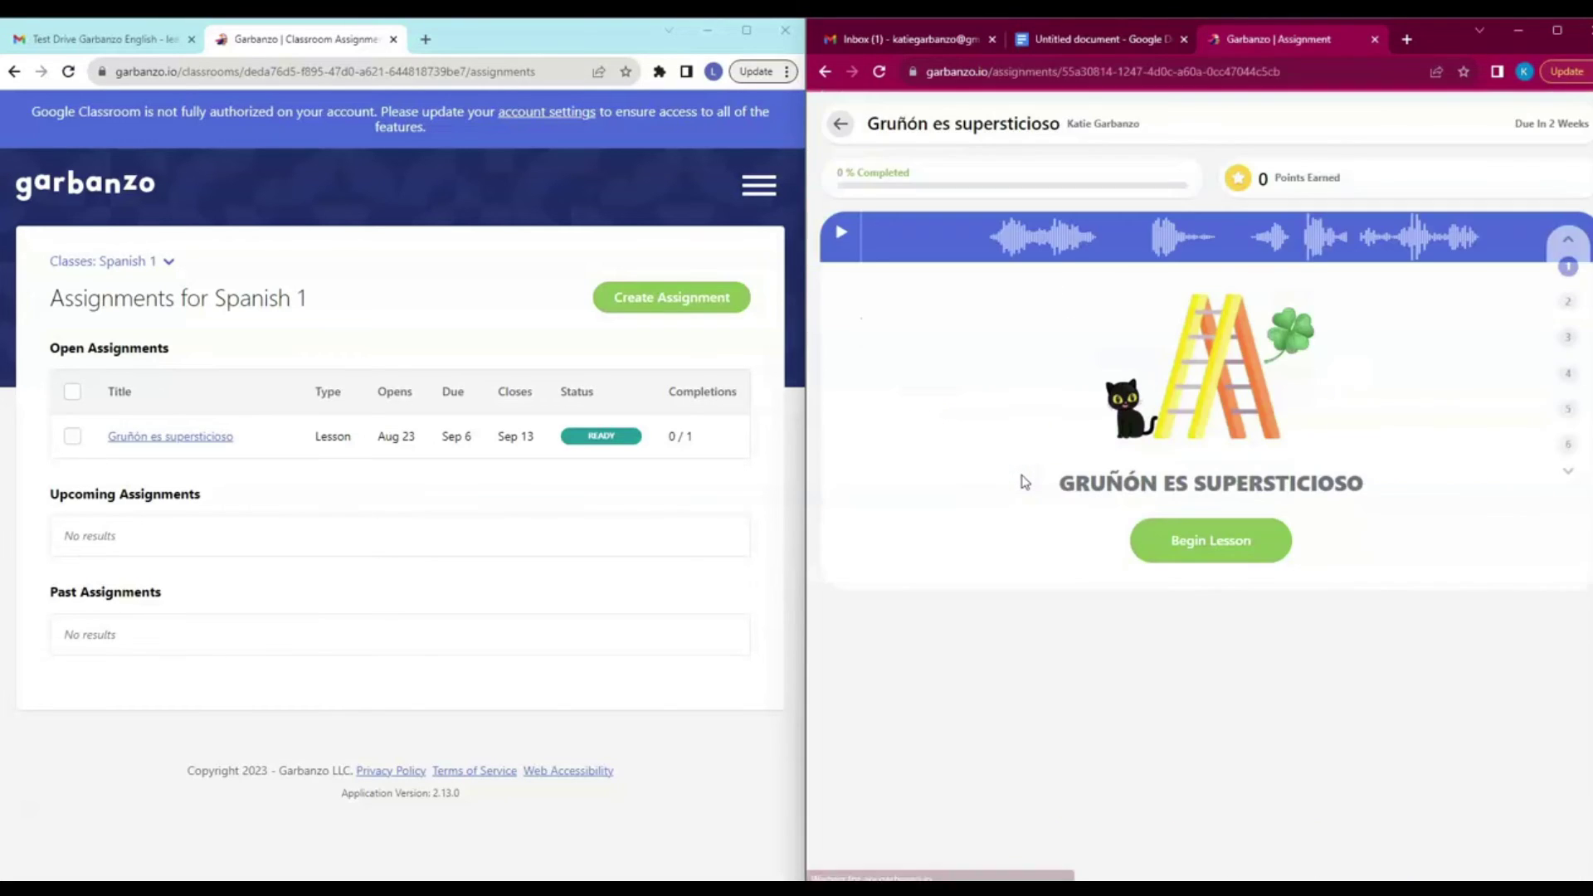
left_click(1221, 541)
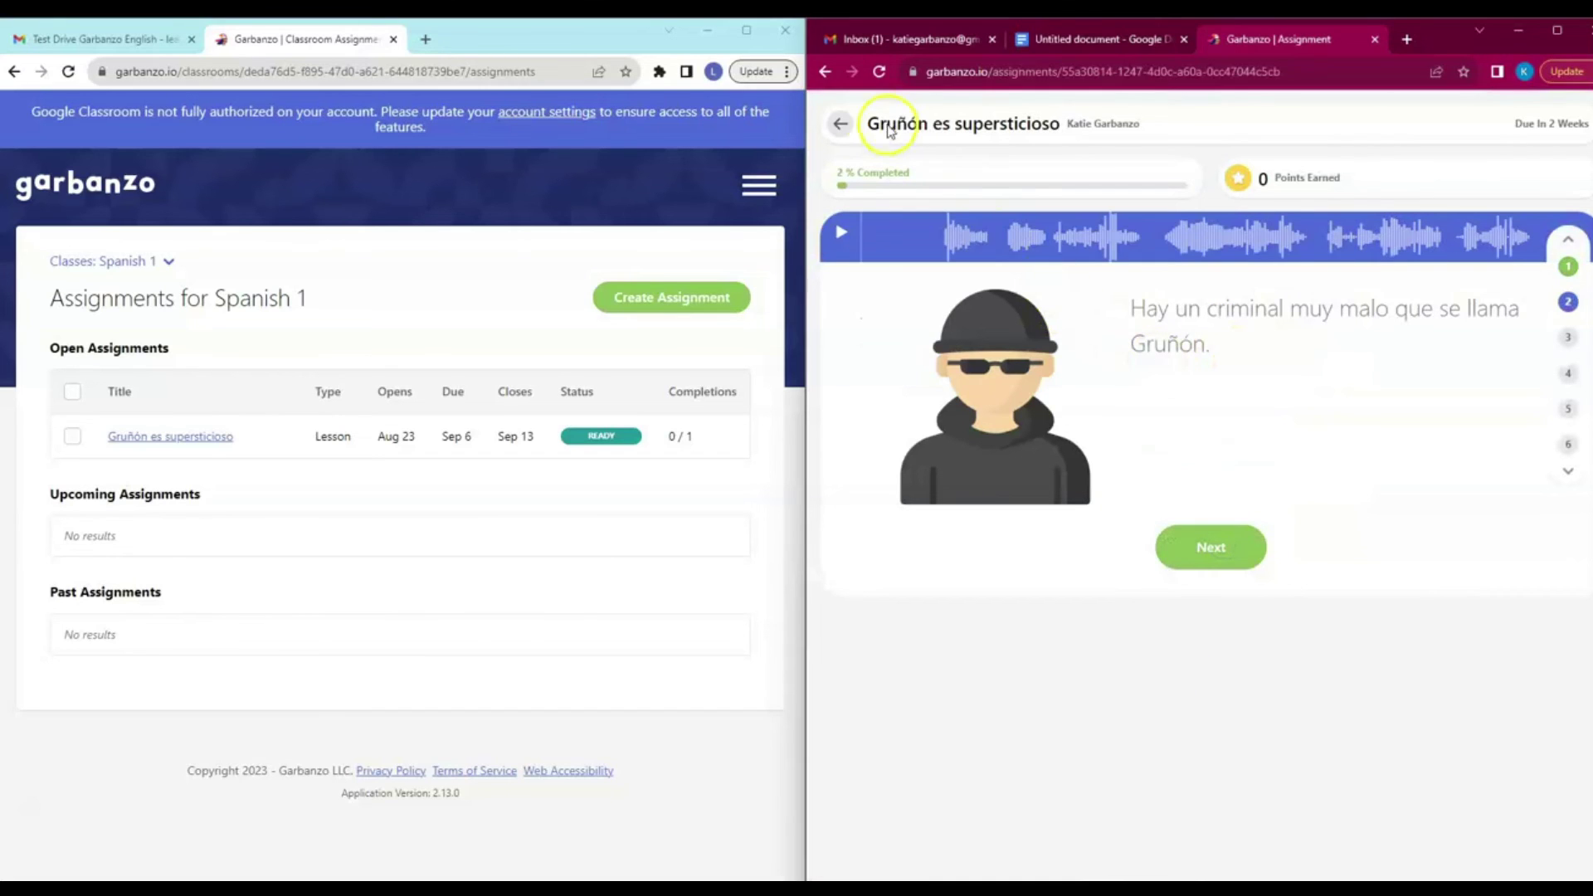
left_click(842, 126)
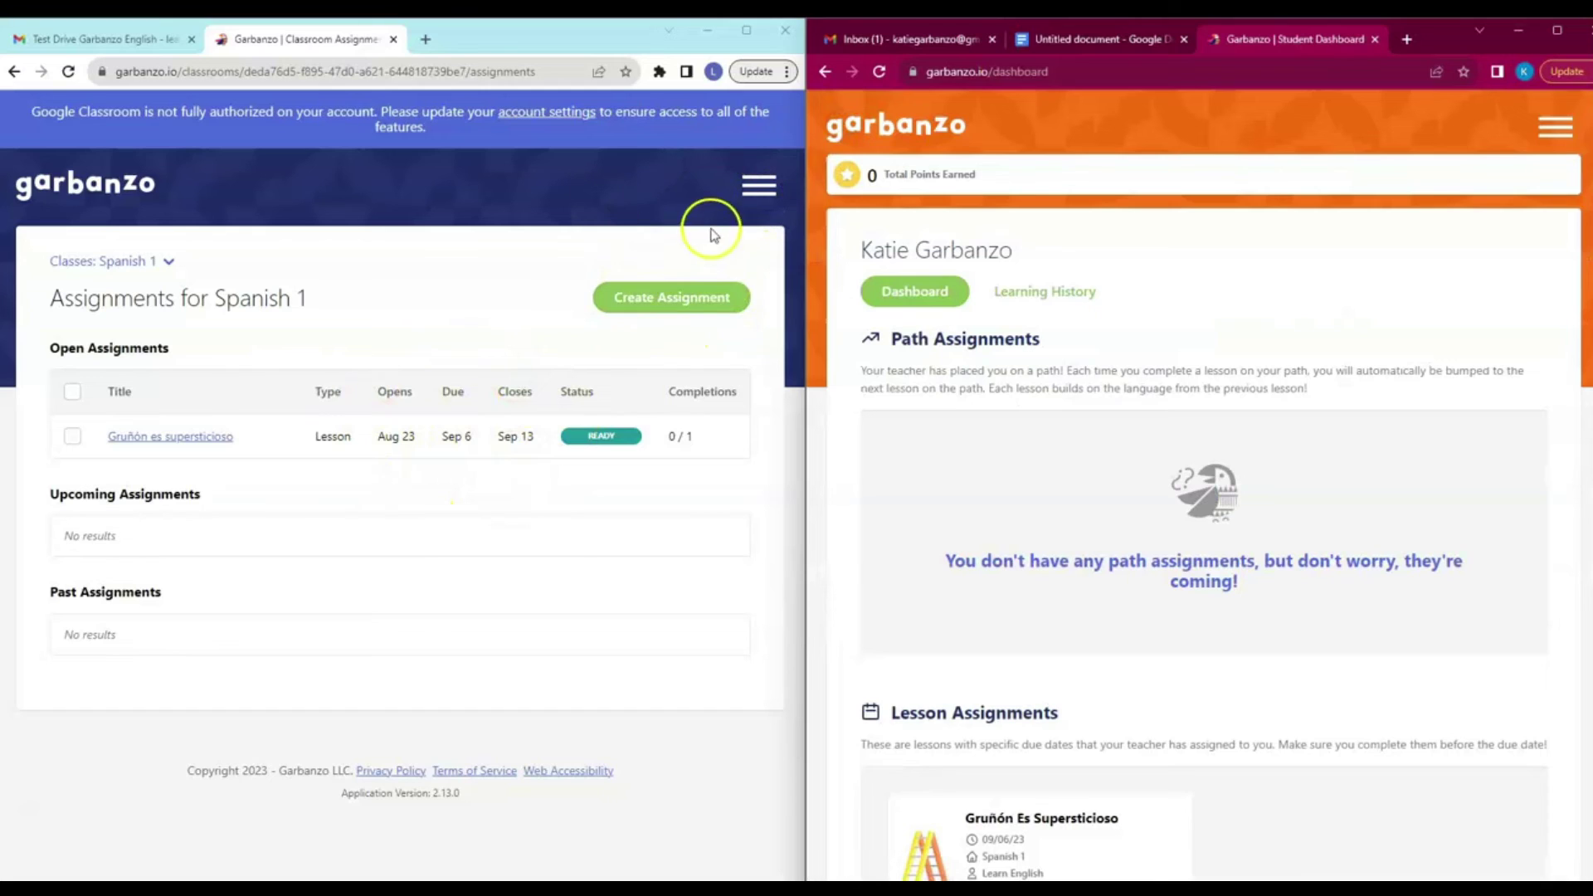
From the Classes page, start creating a new class.
left_click(754, 189)
left_click(711, 289)
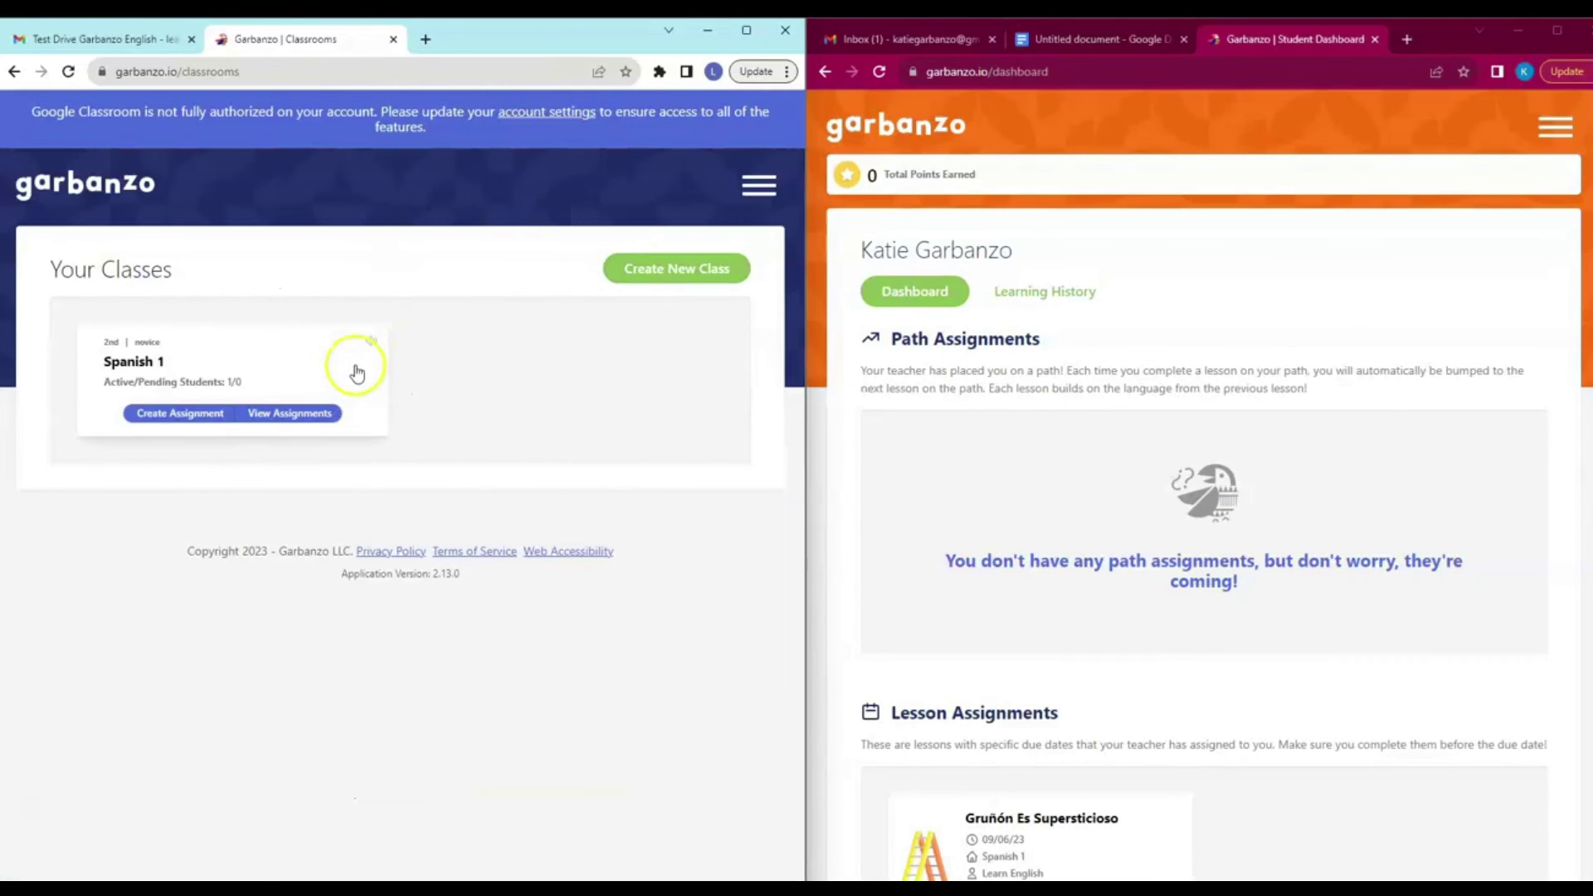
left_click(654, 270)
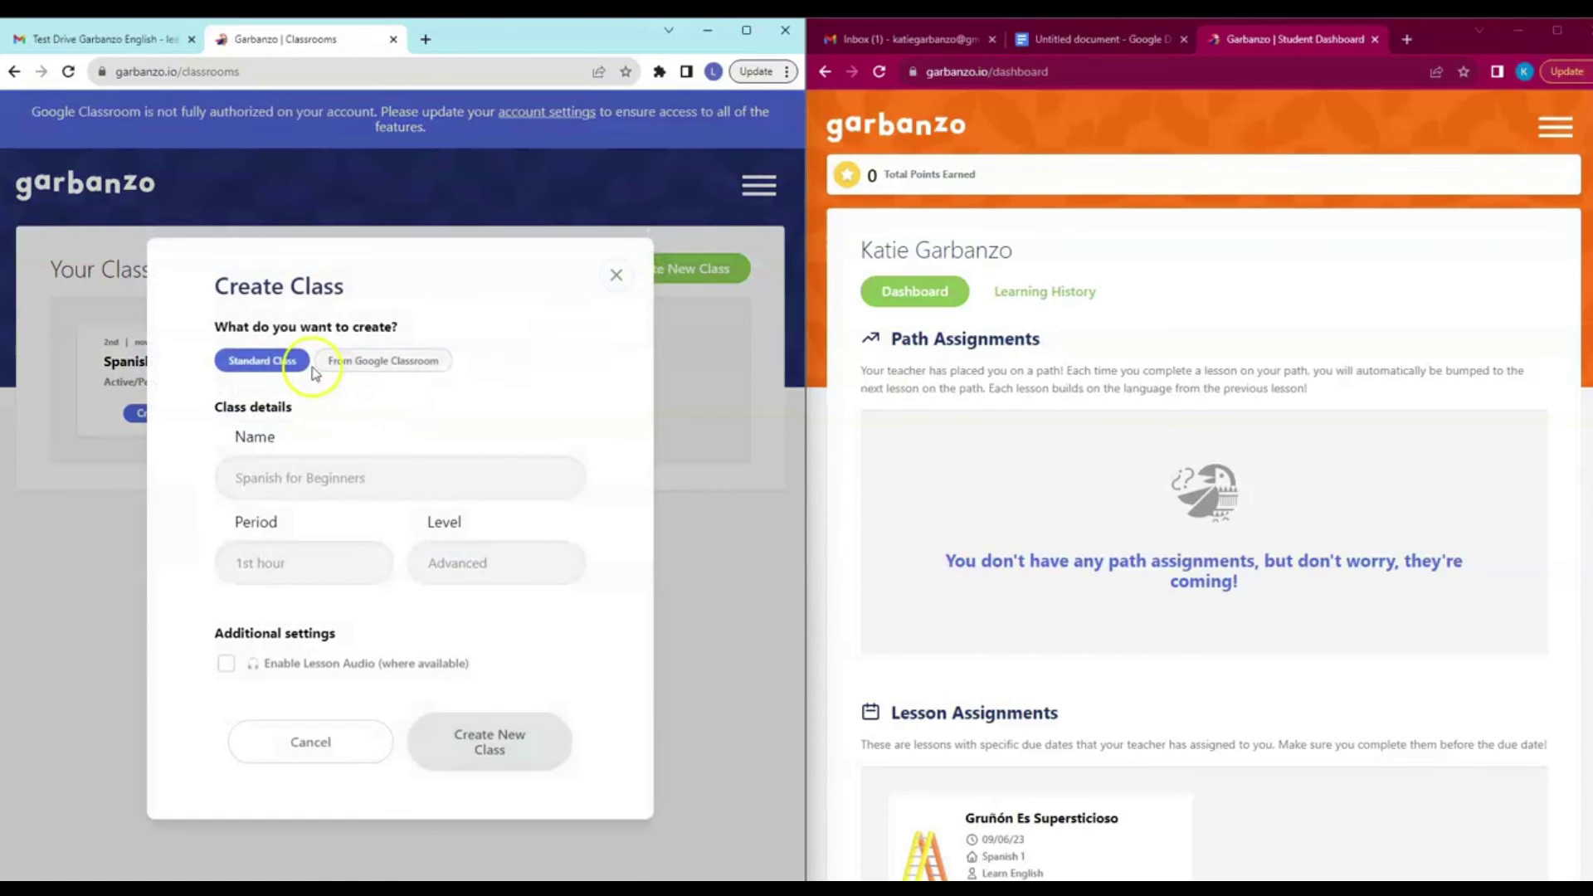
Enter Spanish 2, 3rd period, novice high level, enable lesson audio, and create it.
left_click(285, 486)
type("Spanish 2")
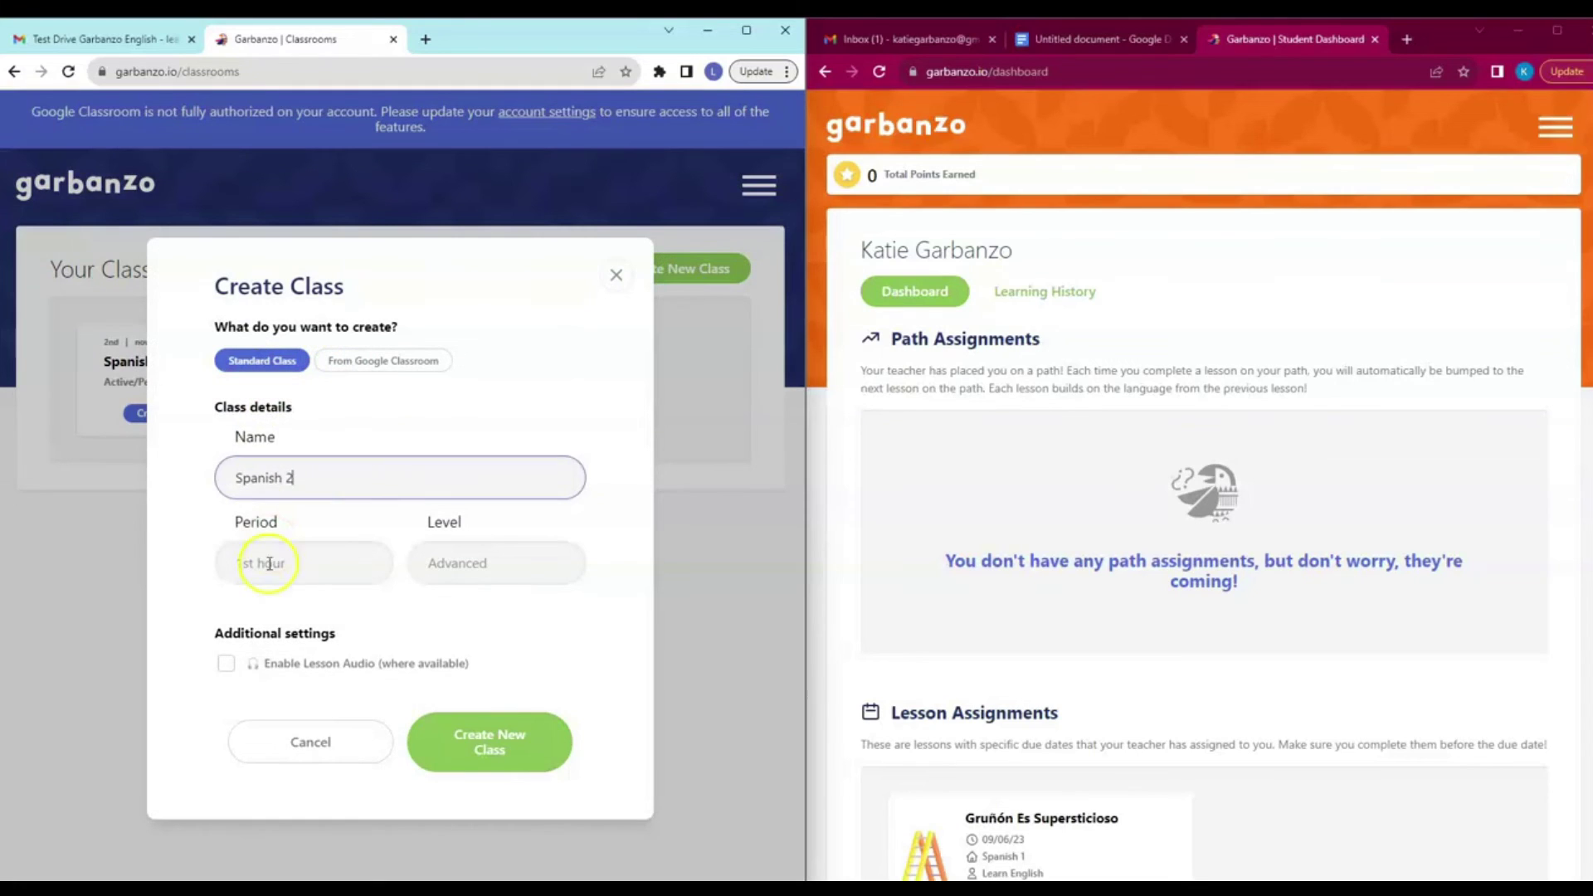
left_click(269, 565)
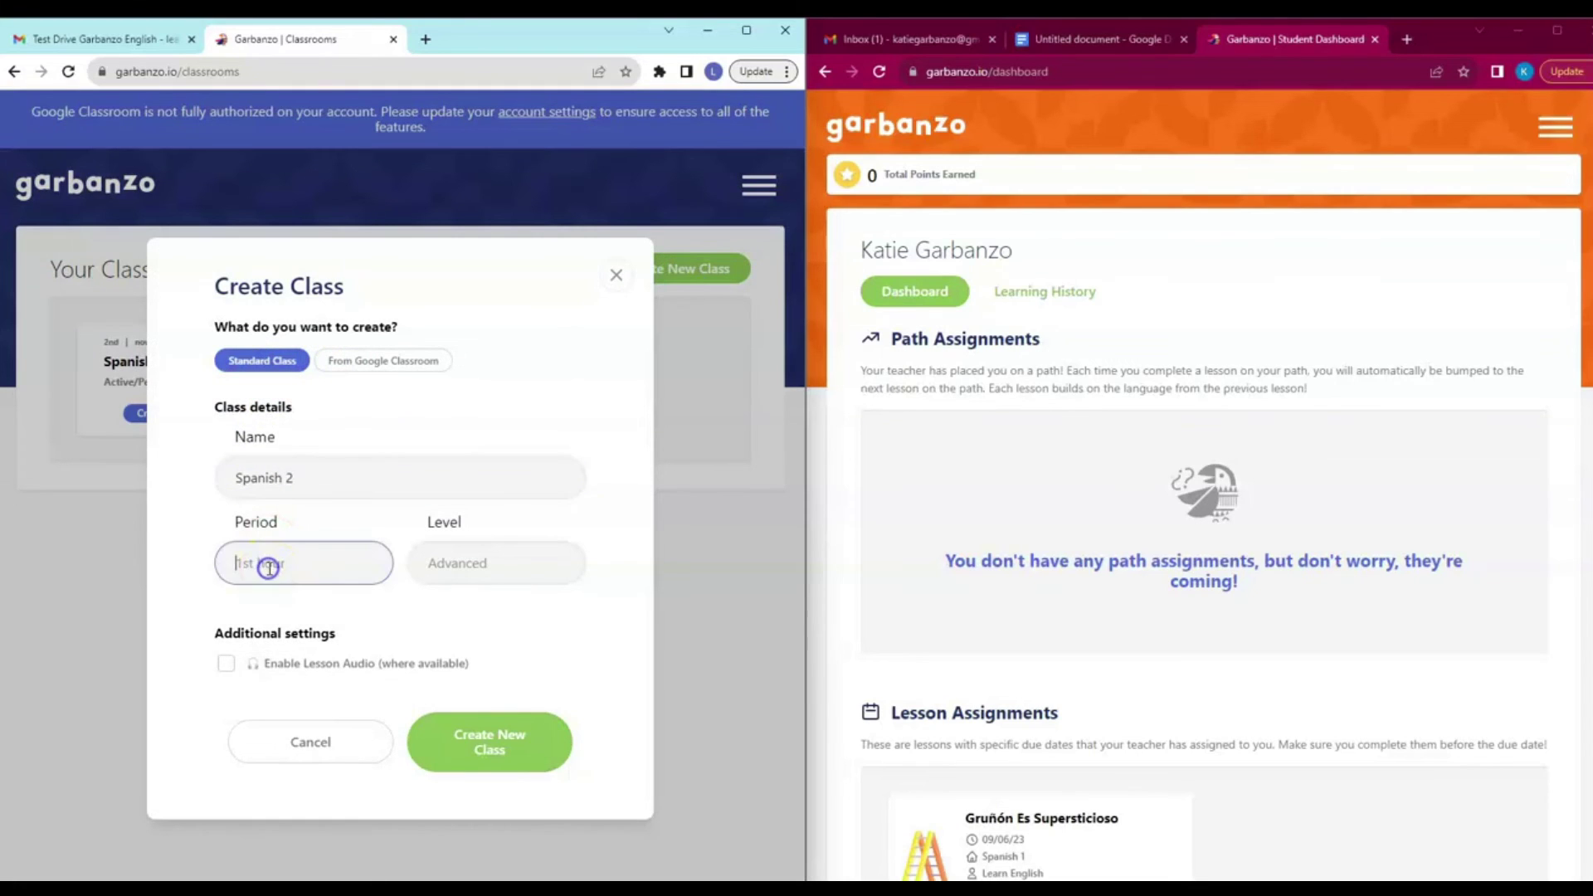
left_click(501, 567)
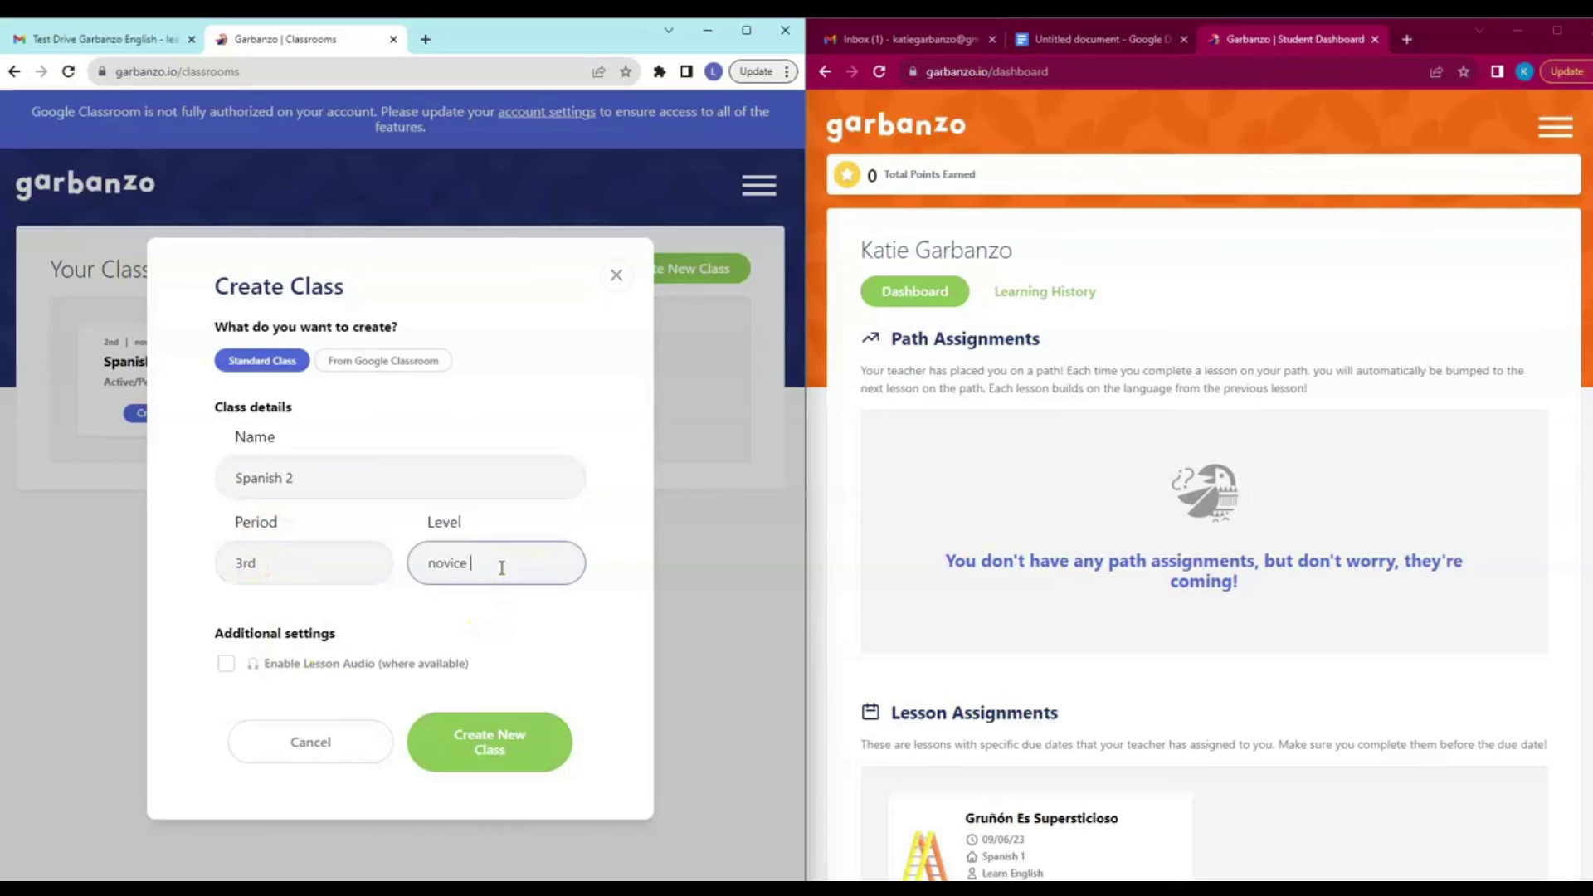
left_click(226, 663)
left_click(494, 745)
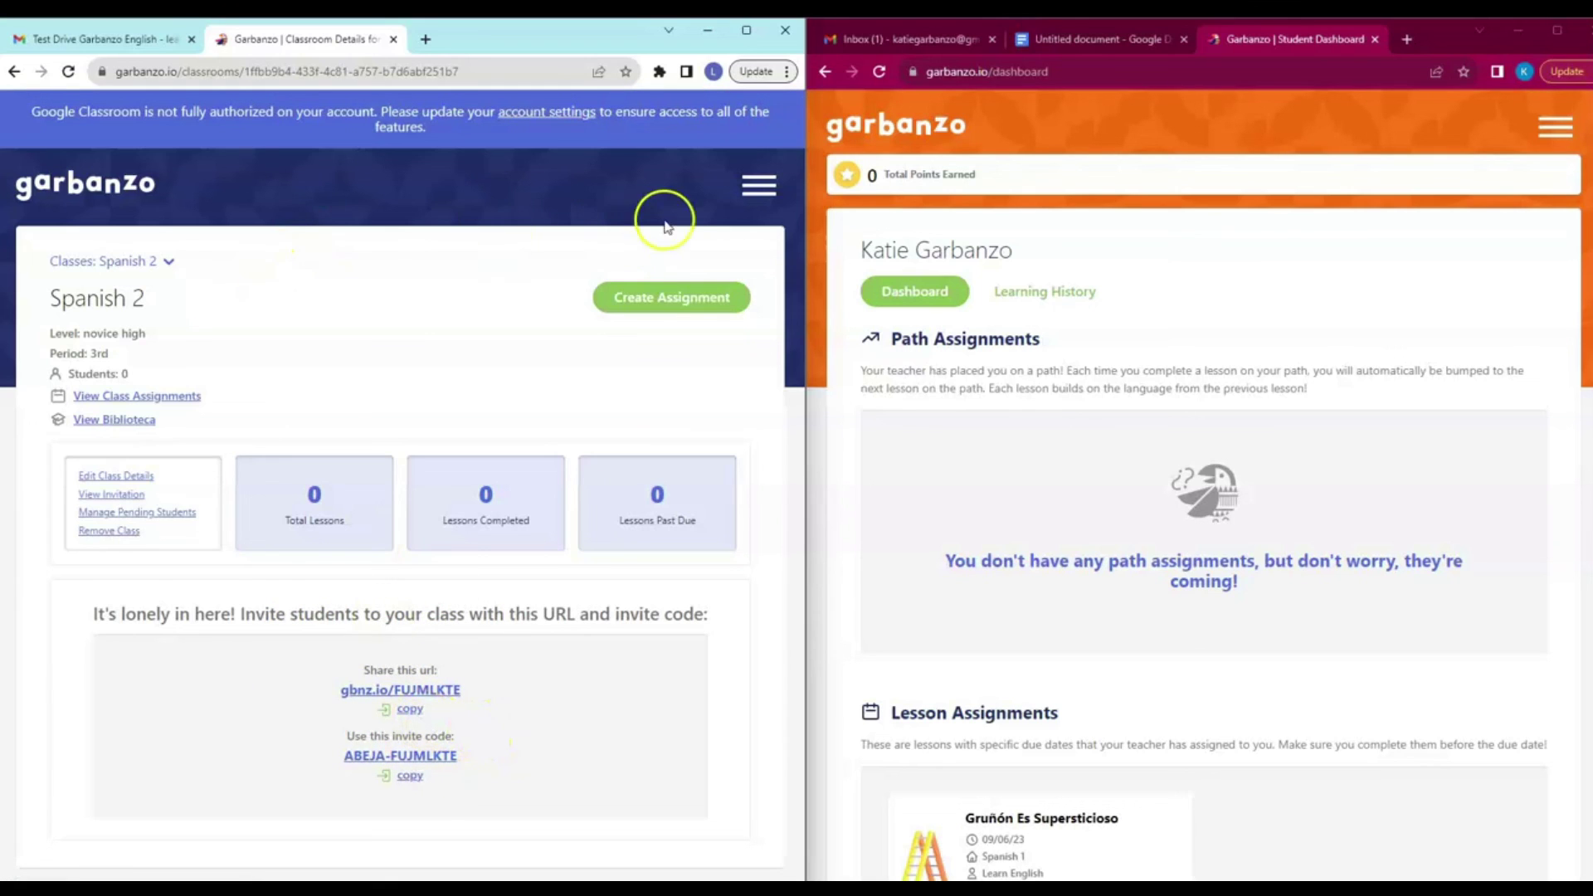
Return to the Your Classes page showing Spanish 1 and Spanish 2.
left_click(750, 202)
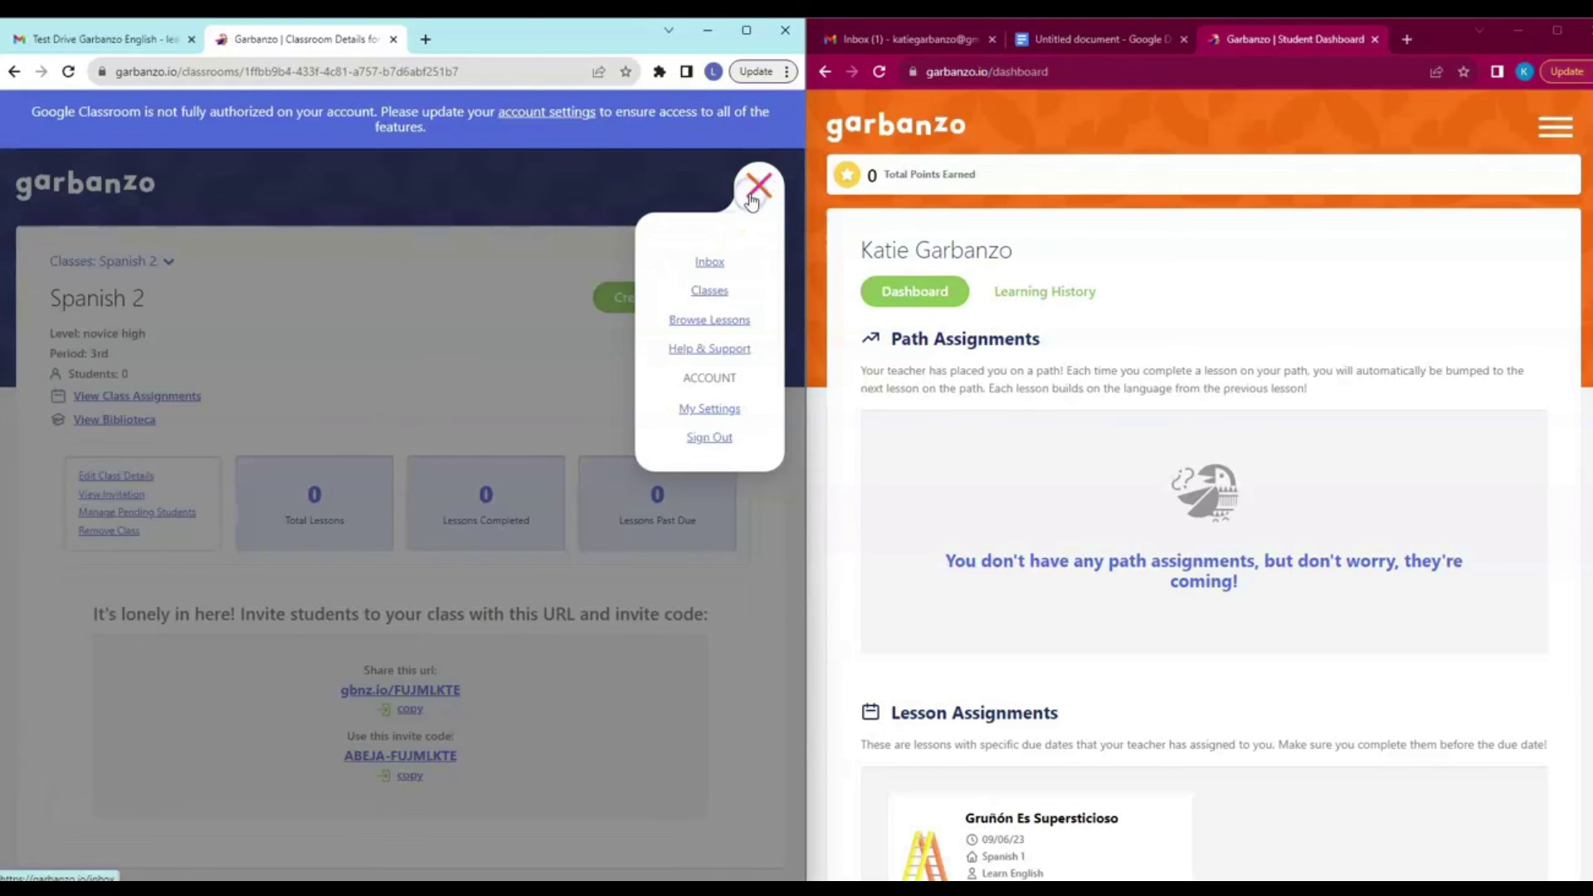
left_click(719, 297)
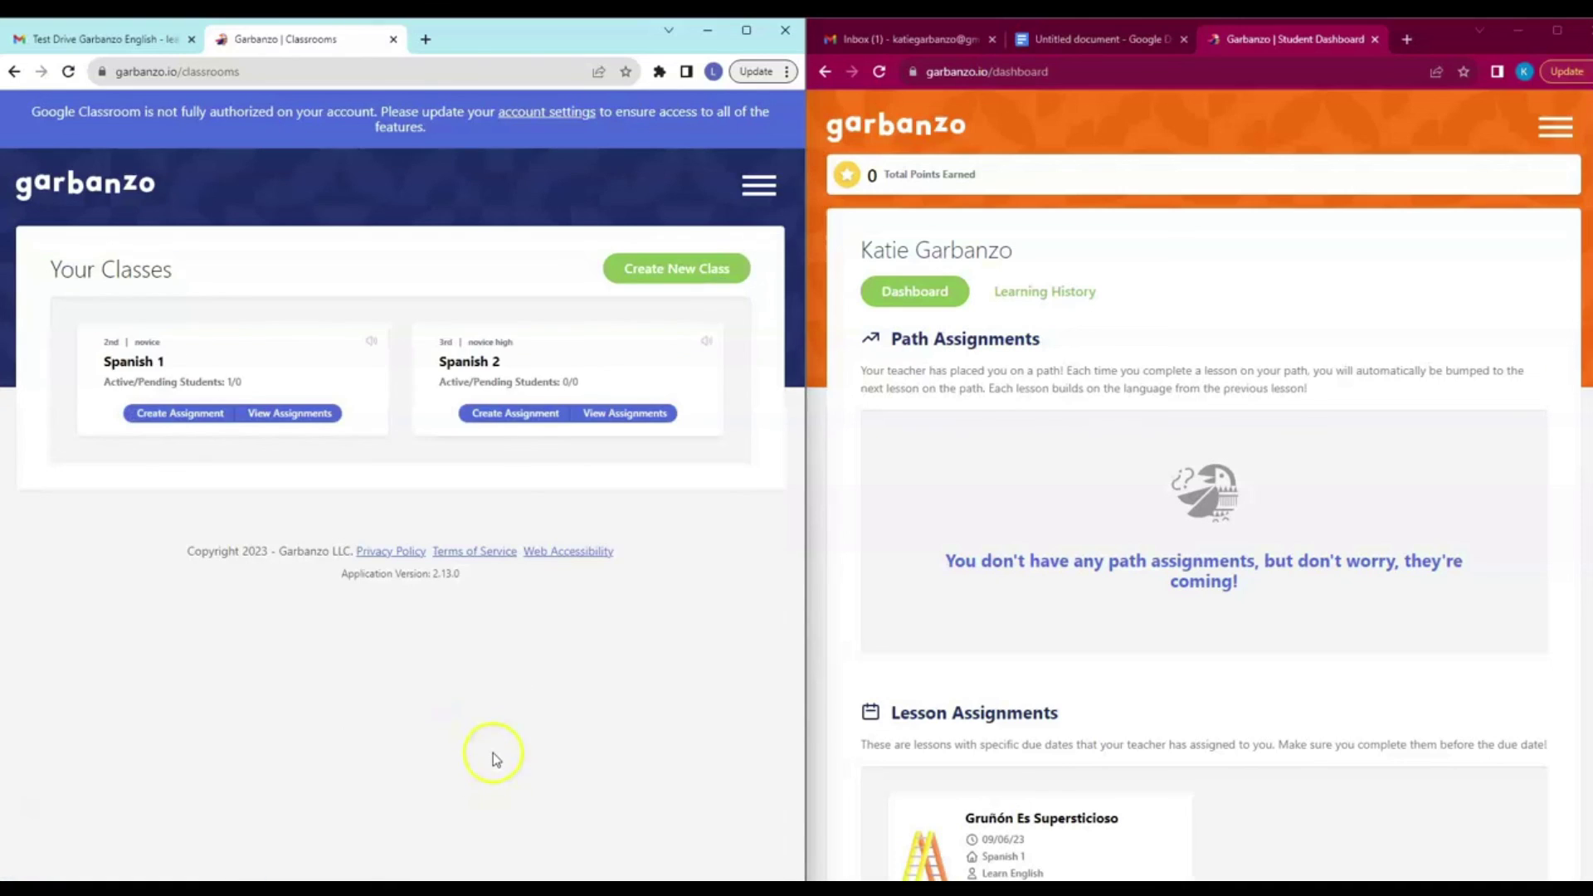